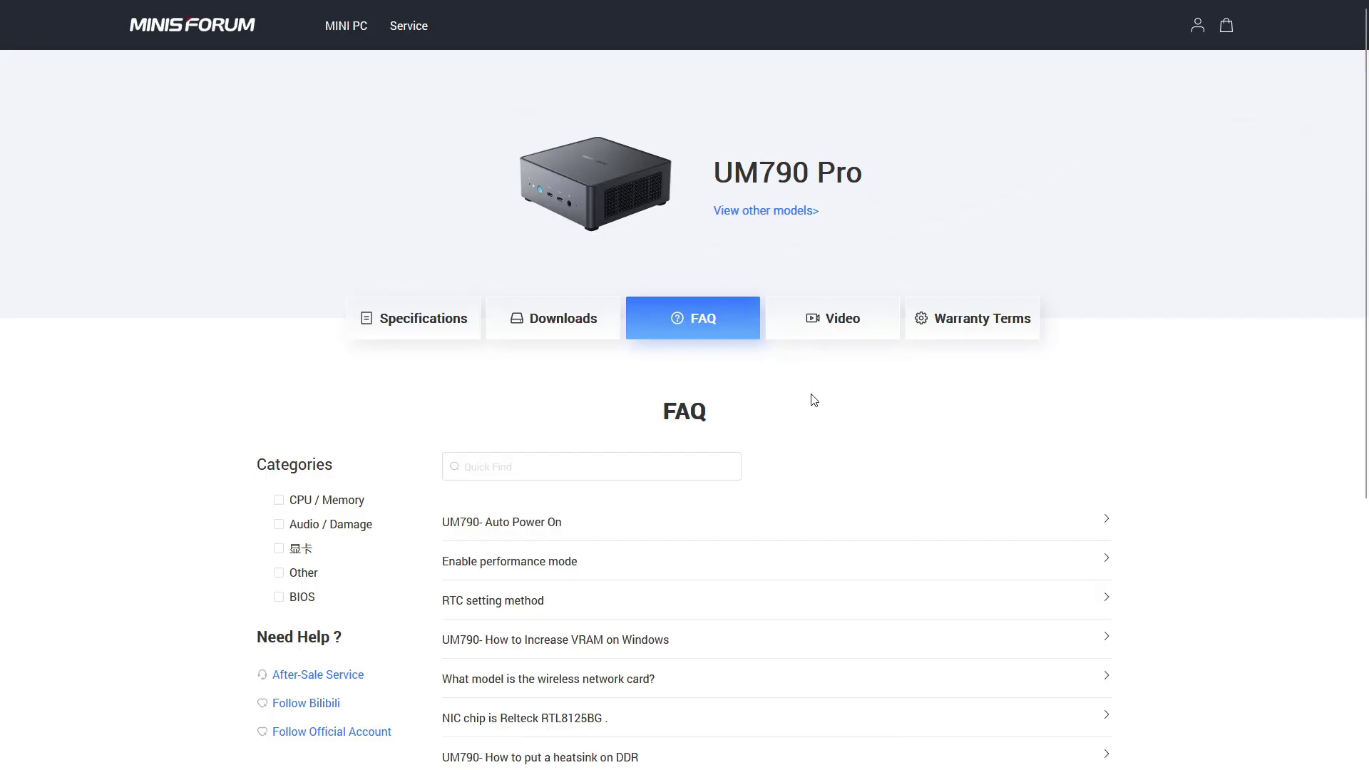
# Finish the performance mode article, then read through the UM790 VRAM increase article's BIOS screenshots.
pyautogui.scroll(-4, 811, 397)
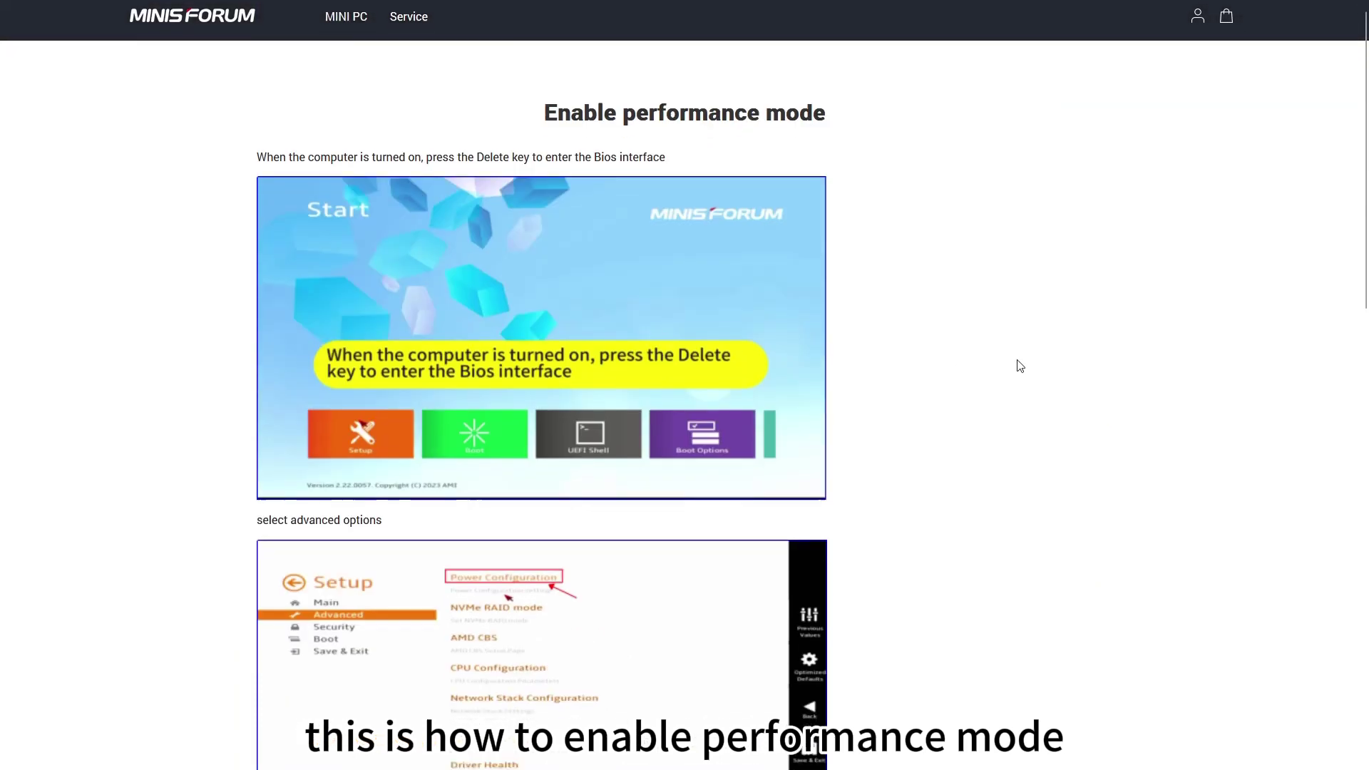
pyautogui.hotkey('alt', 'Left')
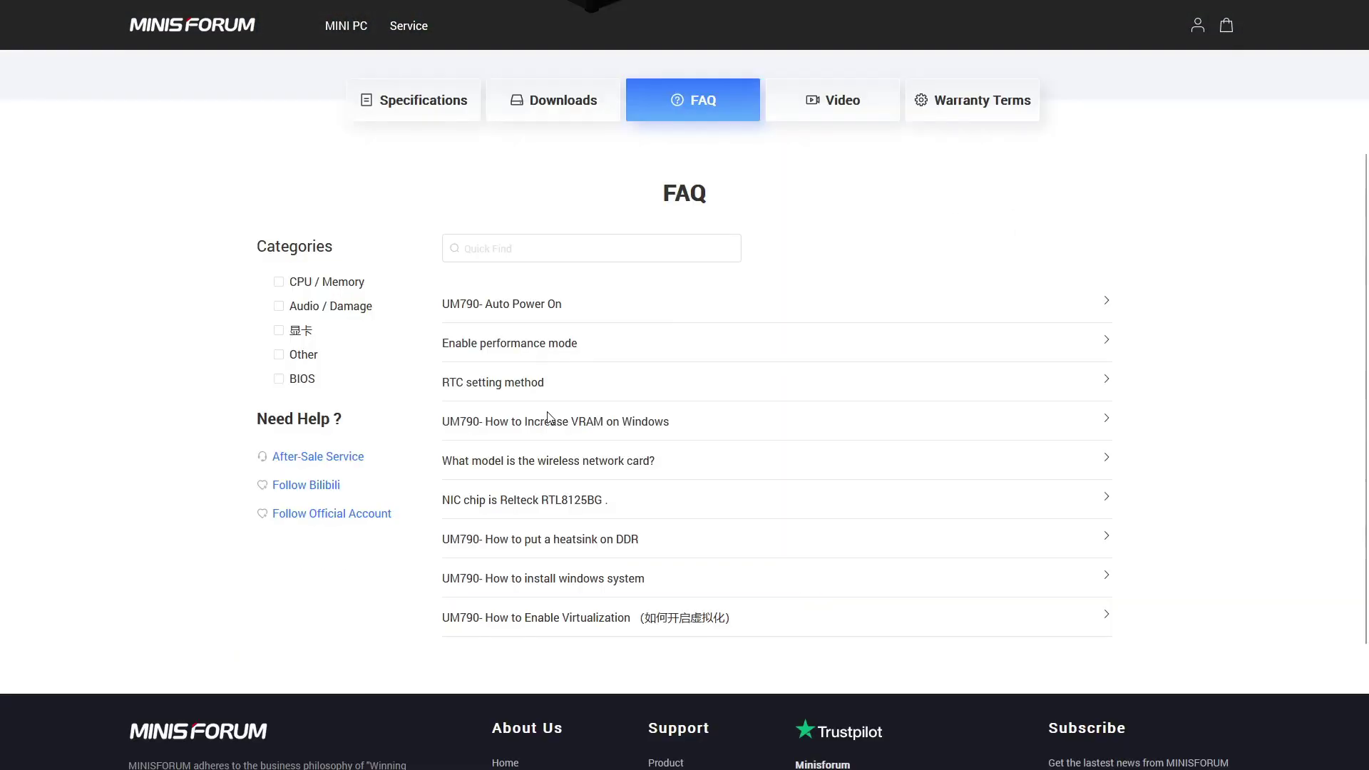
pyautogui.click(548, 422)
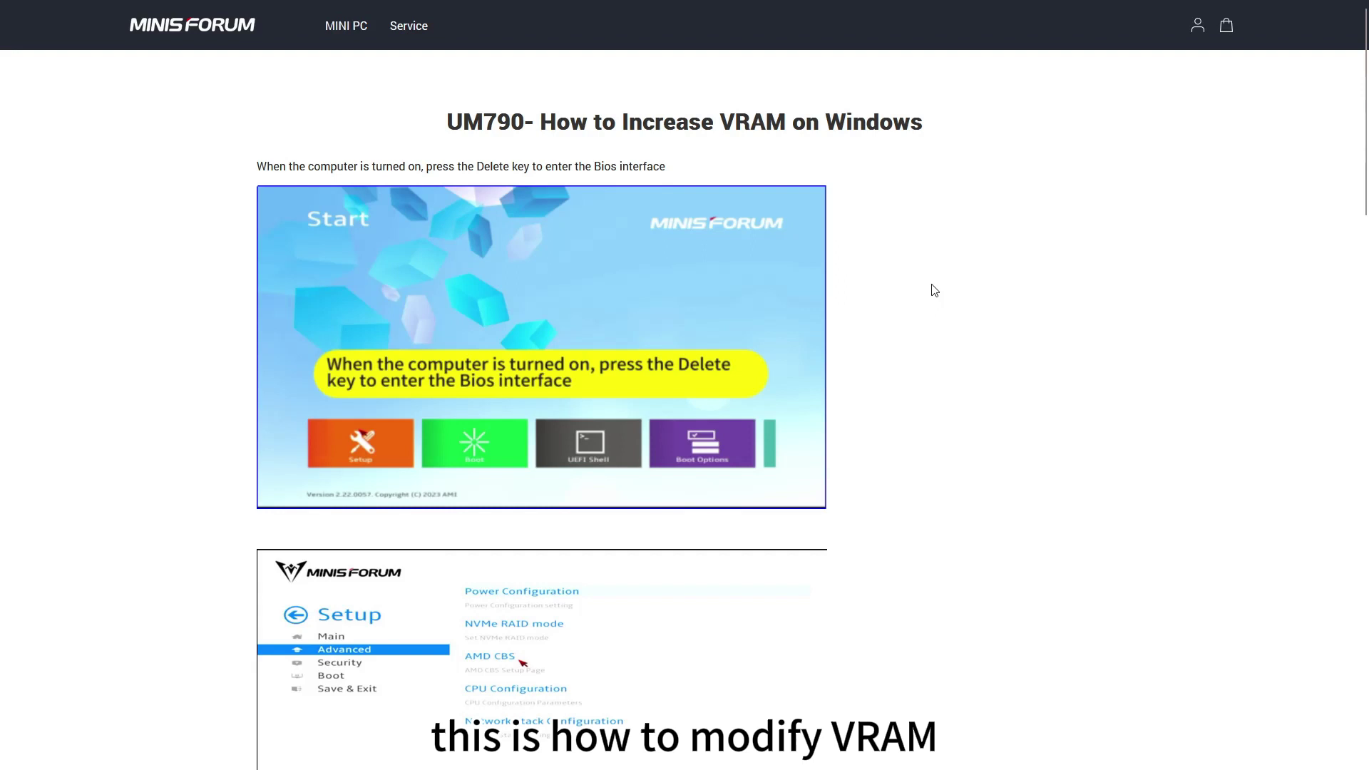
pyautogui.scroll(-4, 934, 291)
pyautogui.scroll(-6, 935, 292)
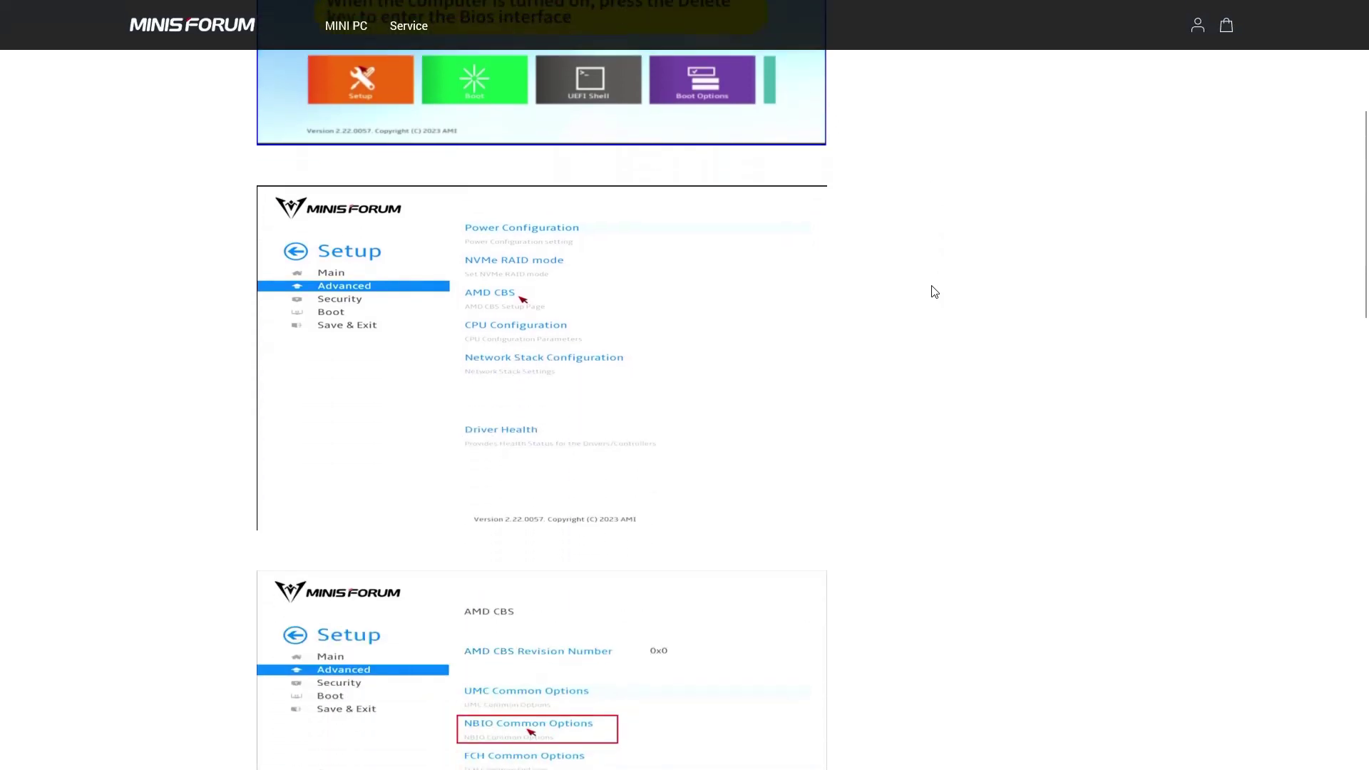
pyautogui.scroll(-8, 934, 291)
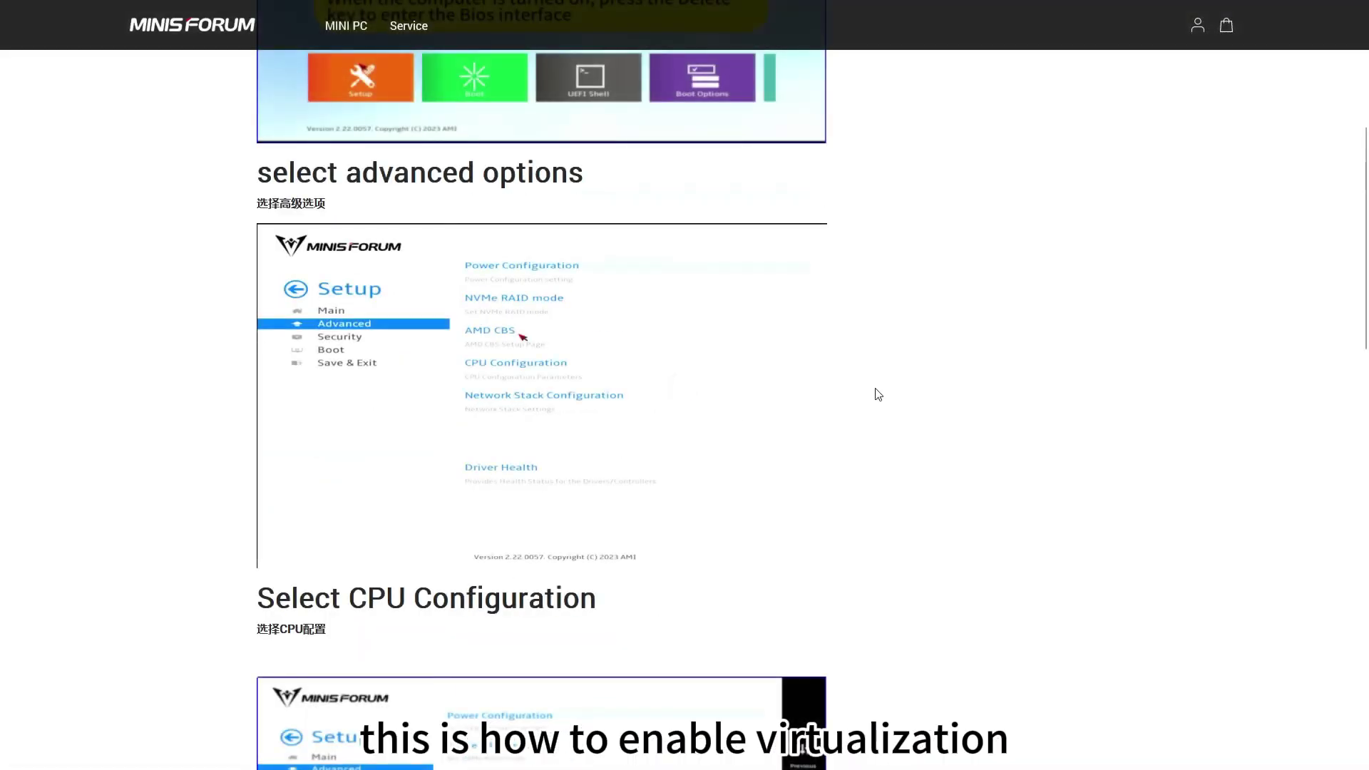
pyautogui.scroll(5, 884, 392)
pyautogui.scroll(-7, 895, 388)
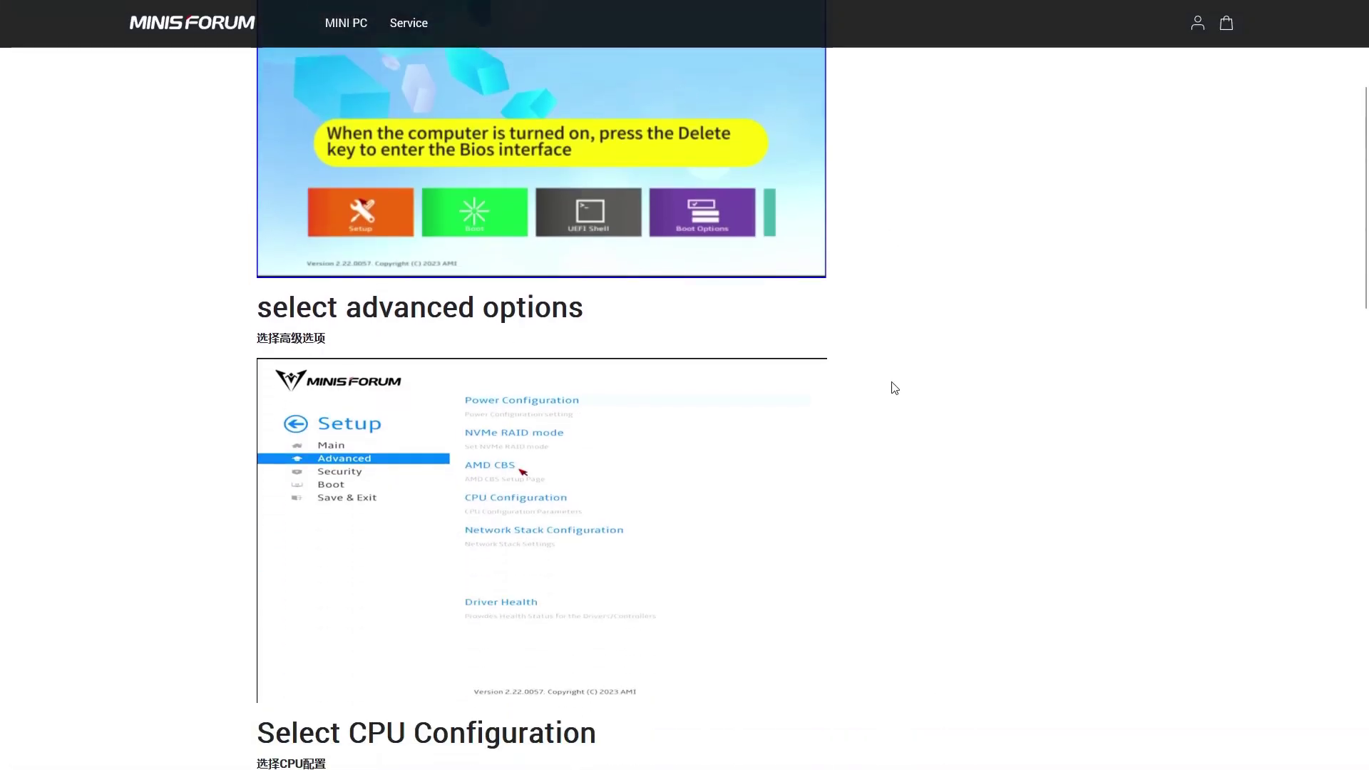
pyautogui.scroll(-9, 894, 388)
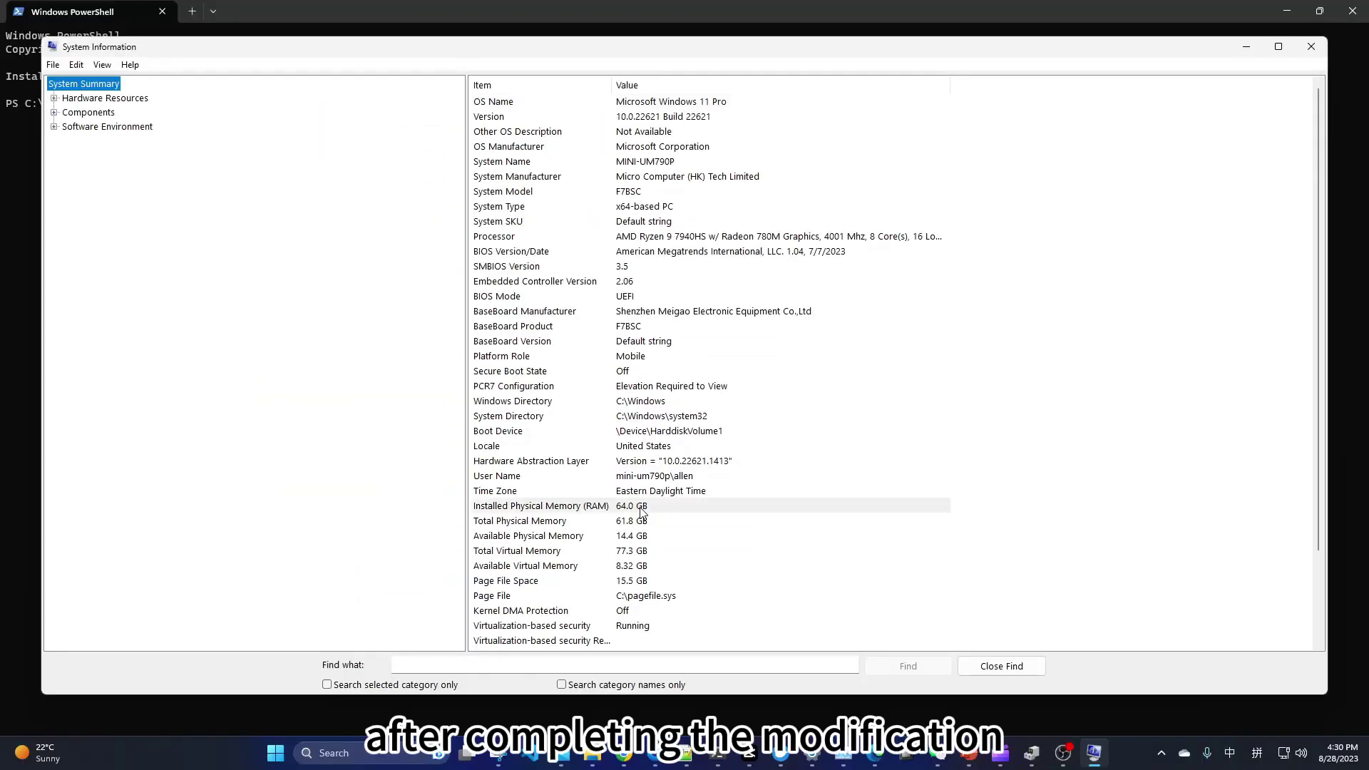
# Check Total Physical Memory (61.8 GB) and Virtualization-based security (Running), widening the Item column.
pyautogui.click(641, 507)
pyautogui.click(646, 522)
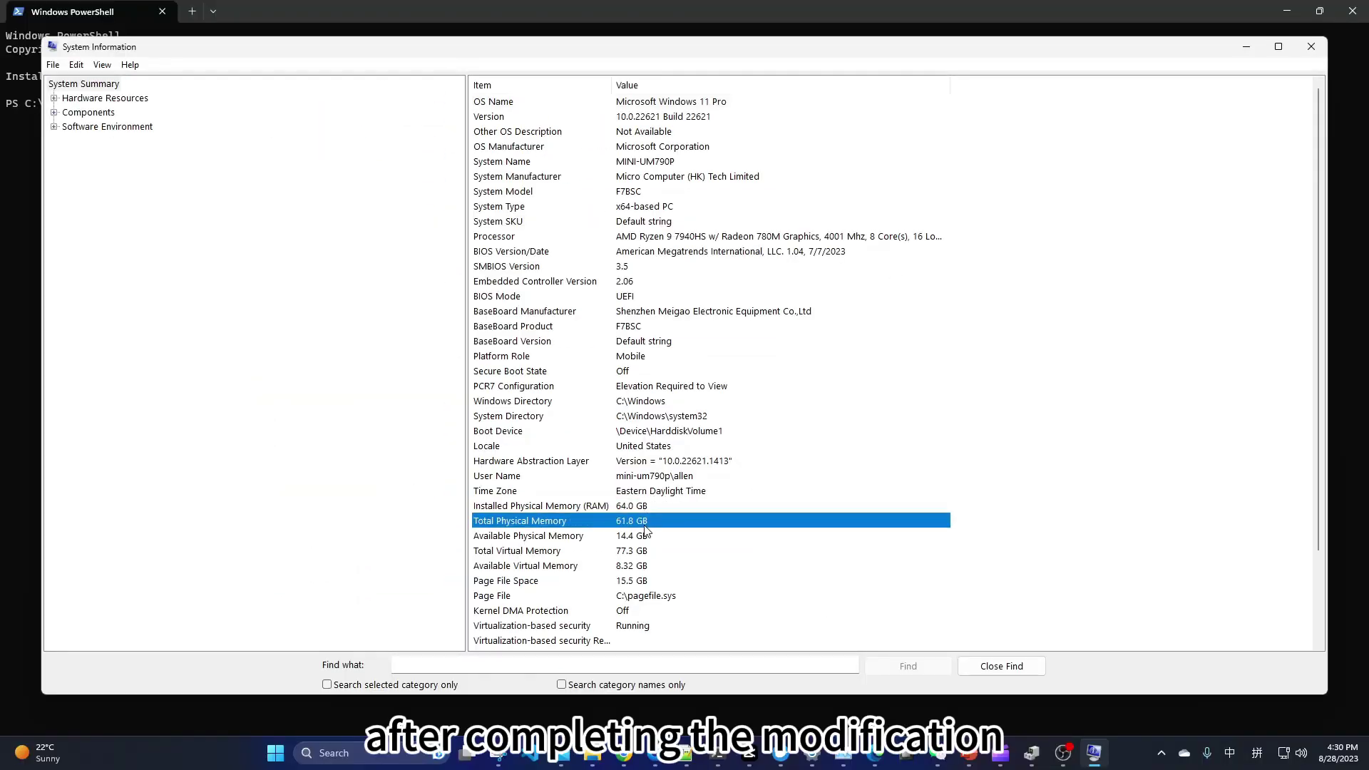
pyautogui.scroll(-1, 684, 524)
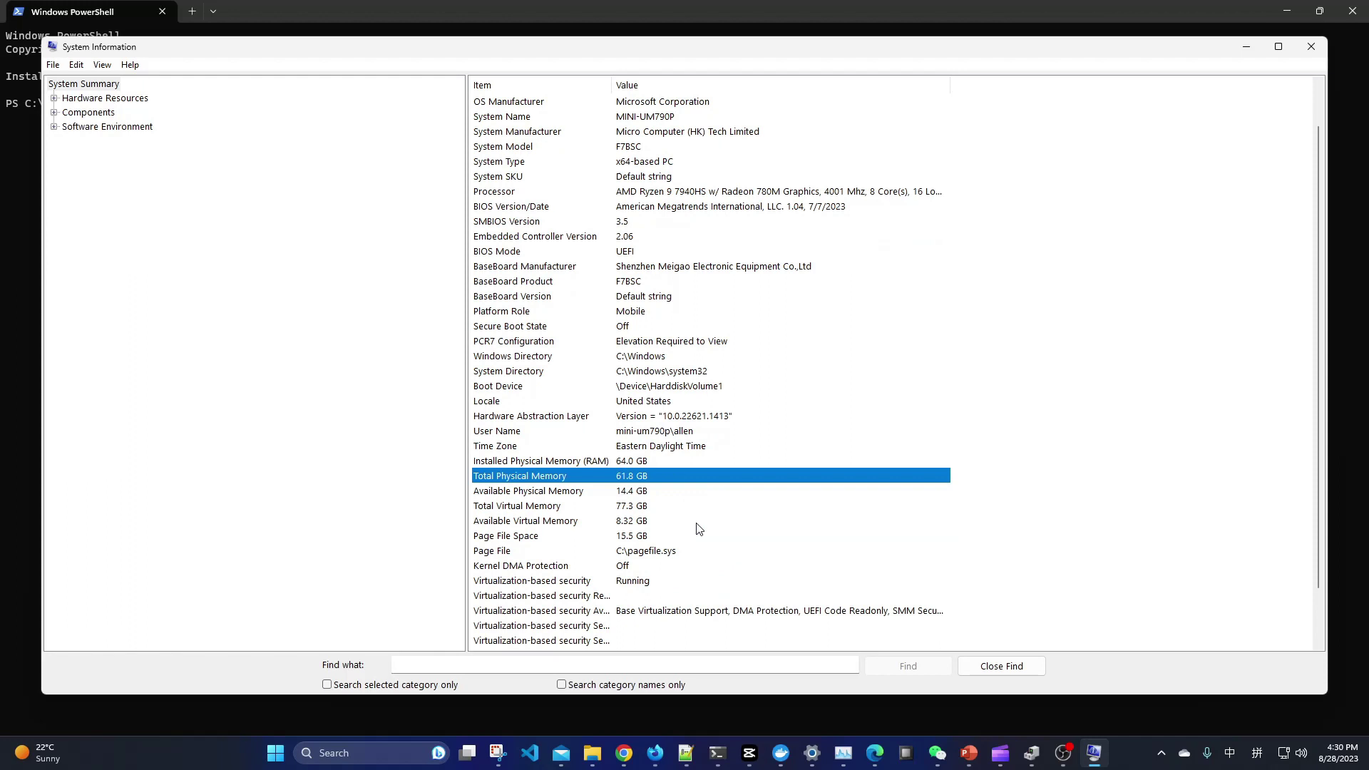
pyautogui.click(577, 582)
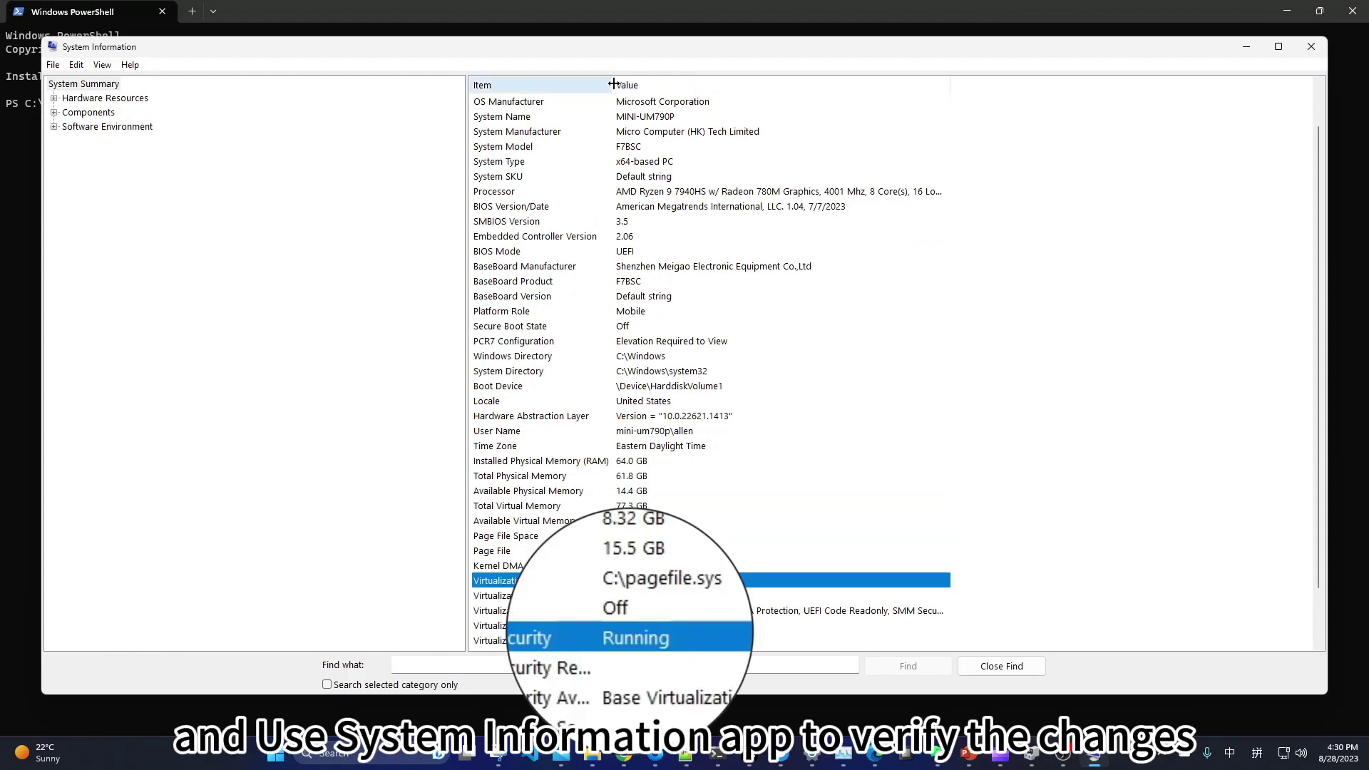
pyautogui.moveTo(611, 85); pyautogui.dragTo(753, 84)
pyautogui.scroll(-2, 732, 352)
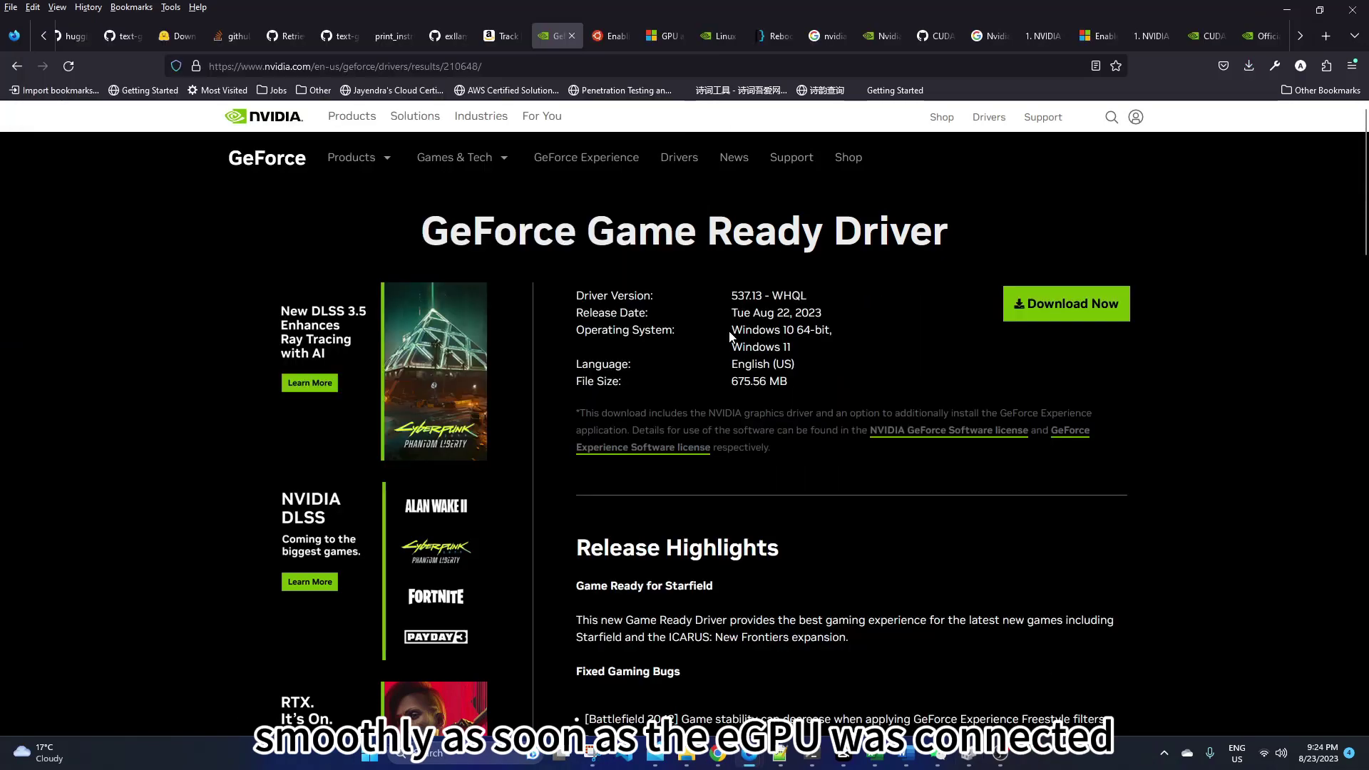
# Highlight the 537.13 driver's operating systems (Windows 10 64-bit, Windows 11) and language.
pyautogui.moveTo(732, 336); pyautogui.dragTo(836, 382)
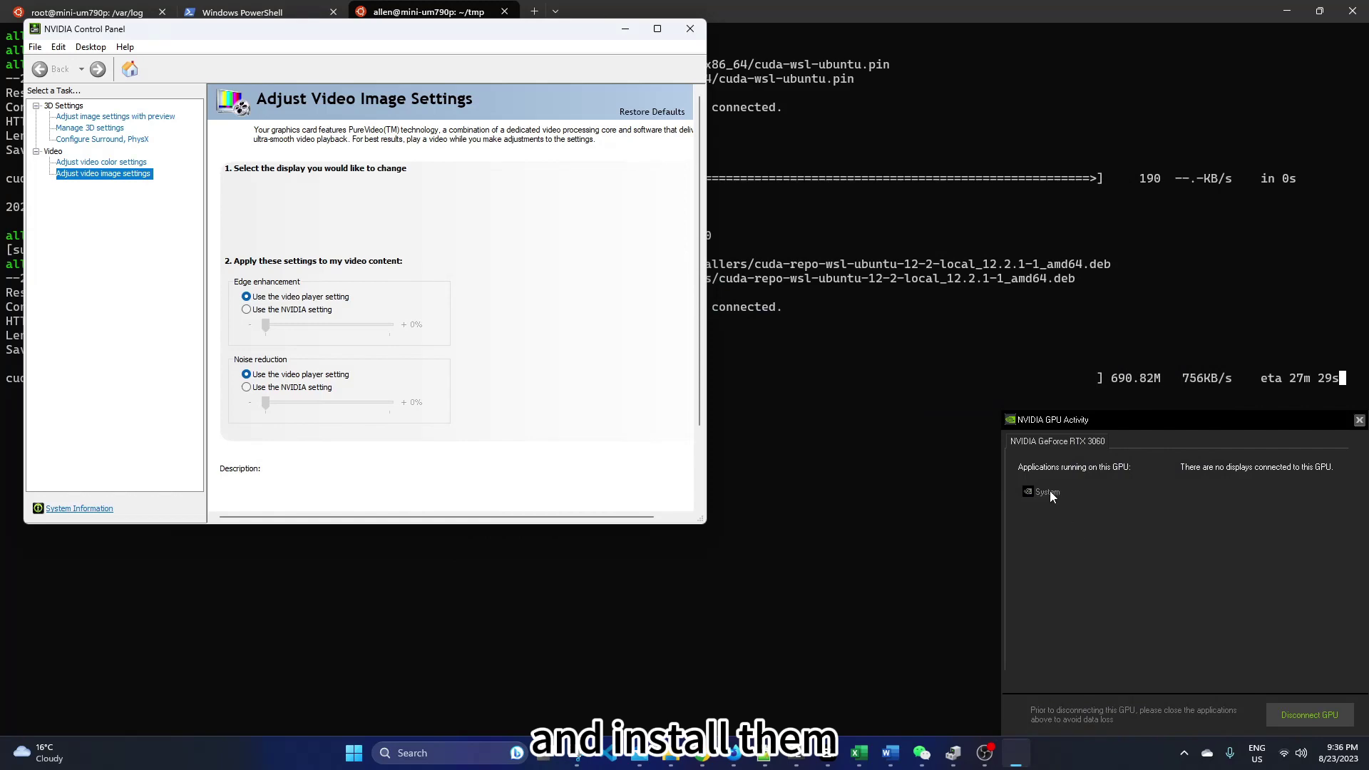
# Check what runs on the RTX 3060 and browse the image, 3D and Surround/PhysX settings pages.
pyautogui.click(1047, 491)
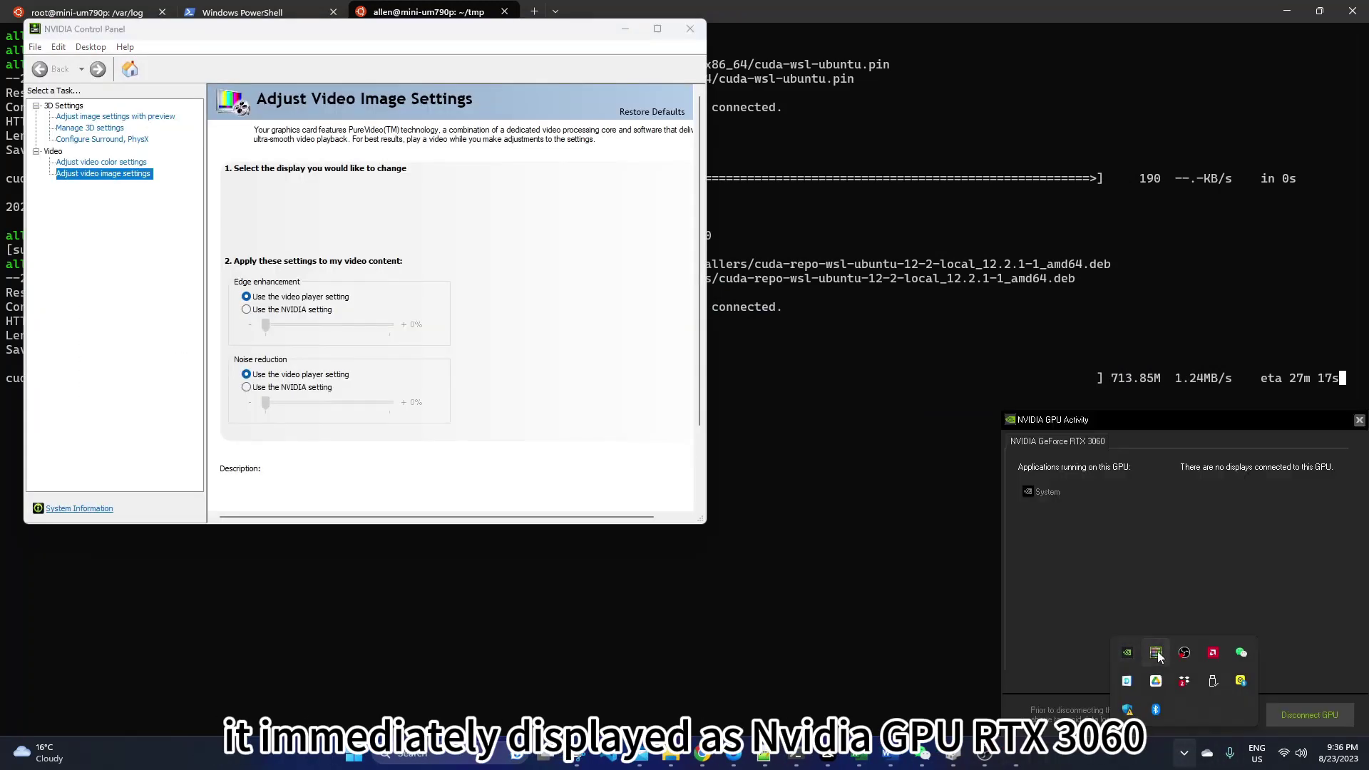
pyautogui.click(114, 117)
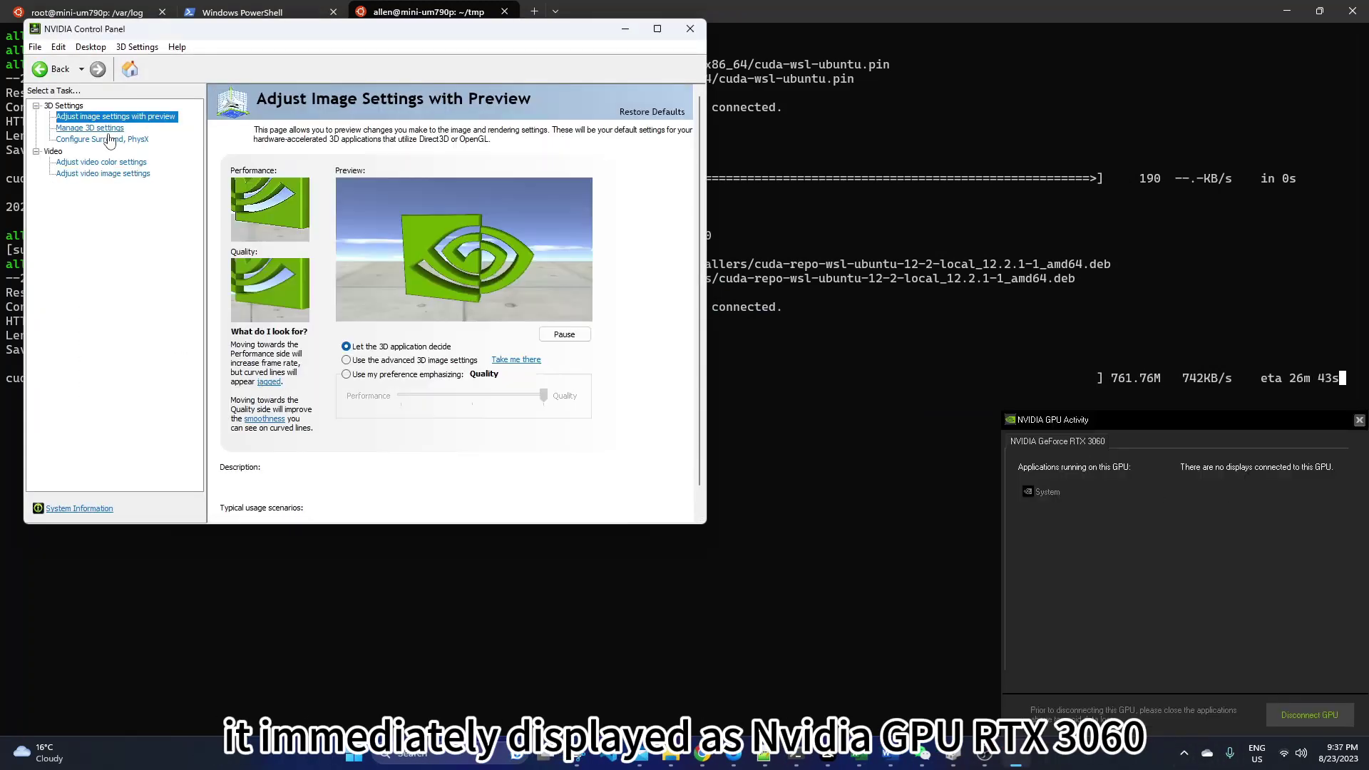
pyautogui.click(107, 129)
pyautogui.click(96, 140)
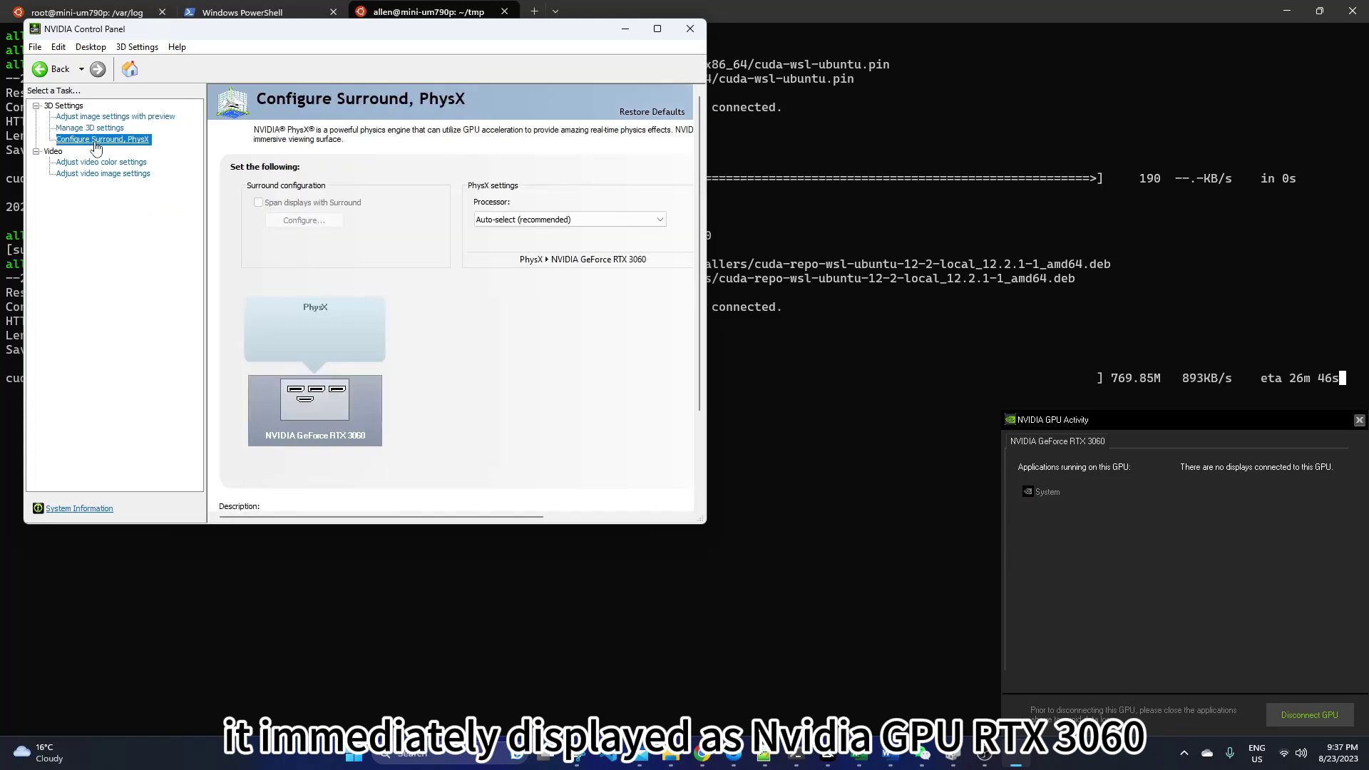
# Show the GeForce RTX 3060 system information and its components, including NVIDIA CUDA 12.2.138.
pyautogui.click(100, 508)
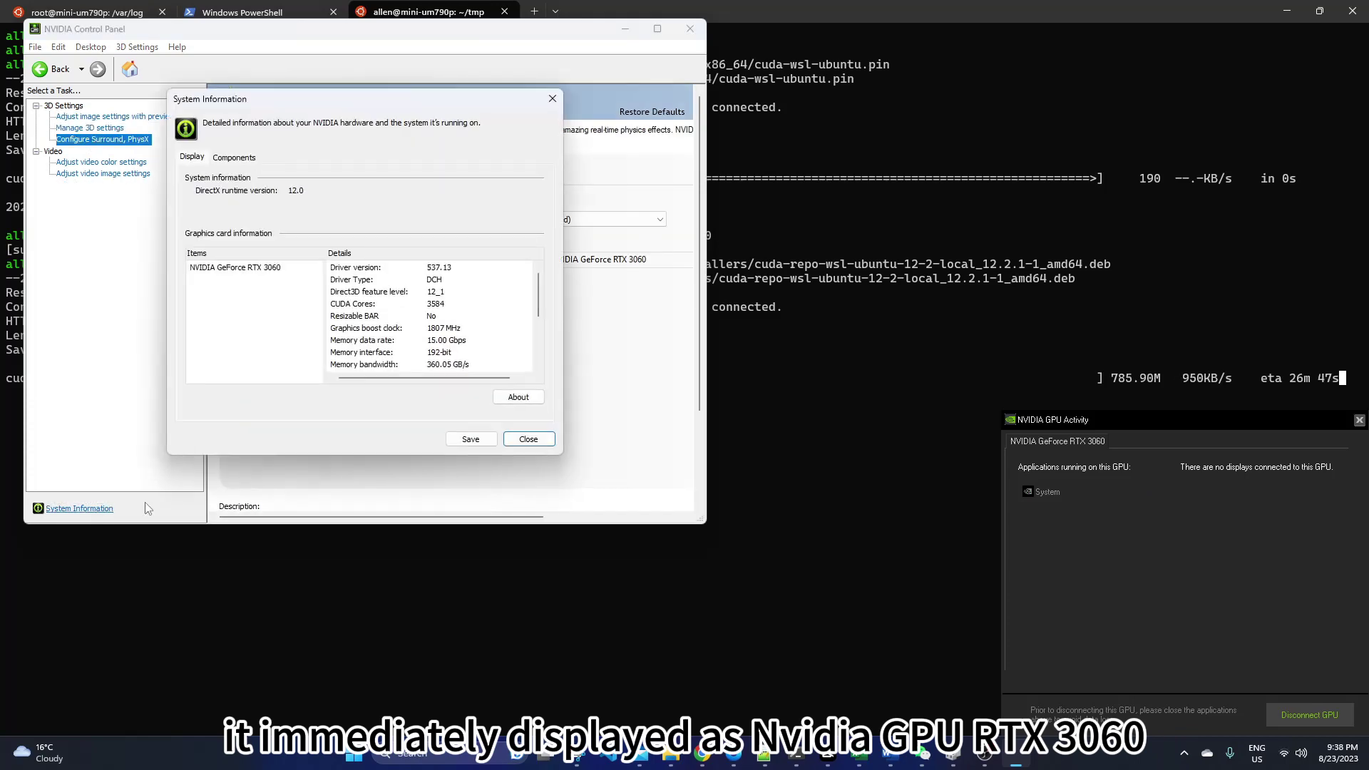
pyautogui.scroll(-1, 451, 345)
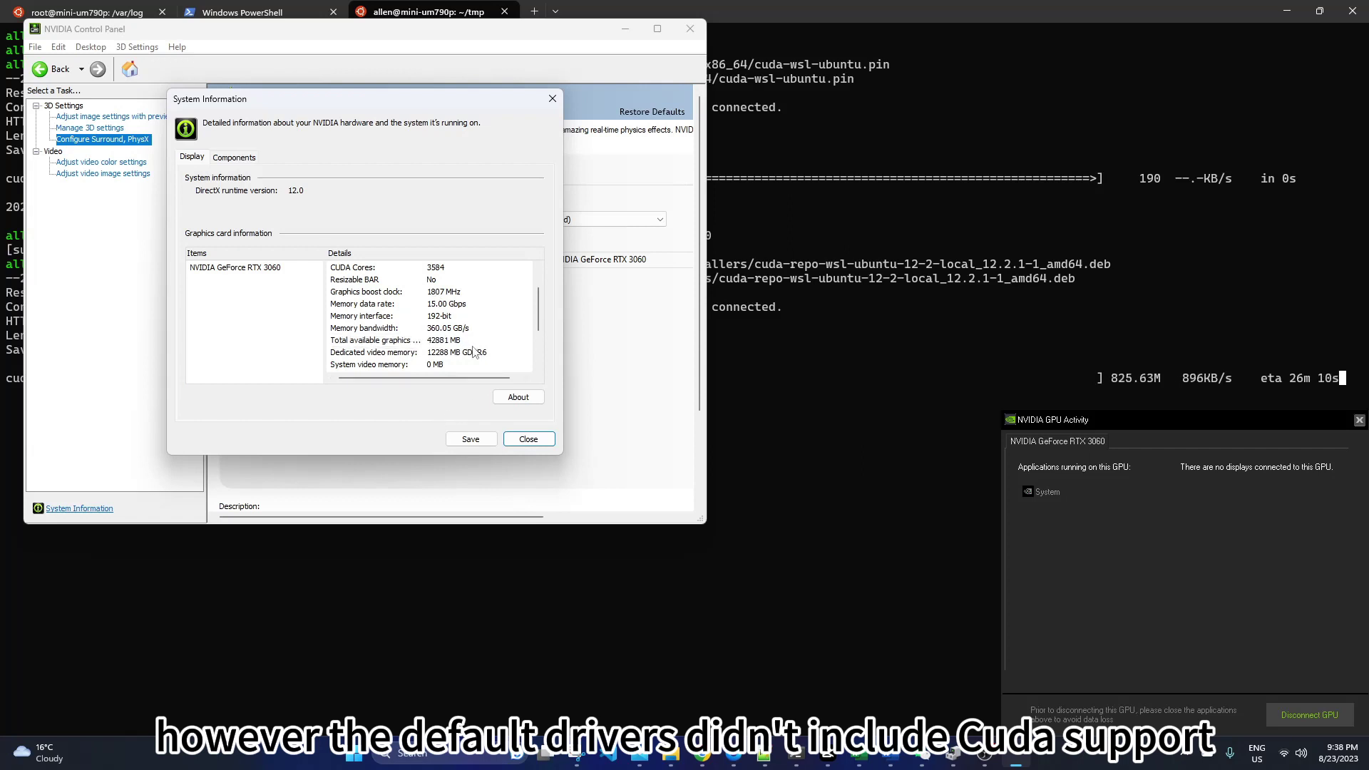
pyautogui.scroll(-2, 474, 351)
pyautogui.click(233, 157)
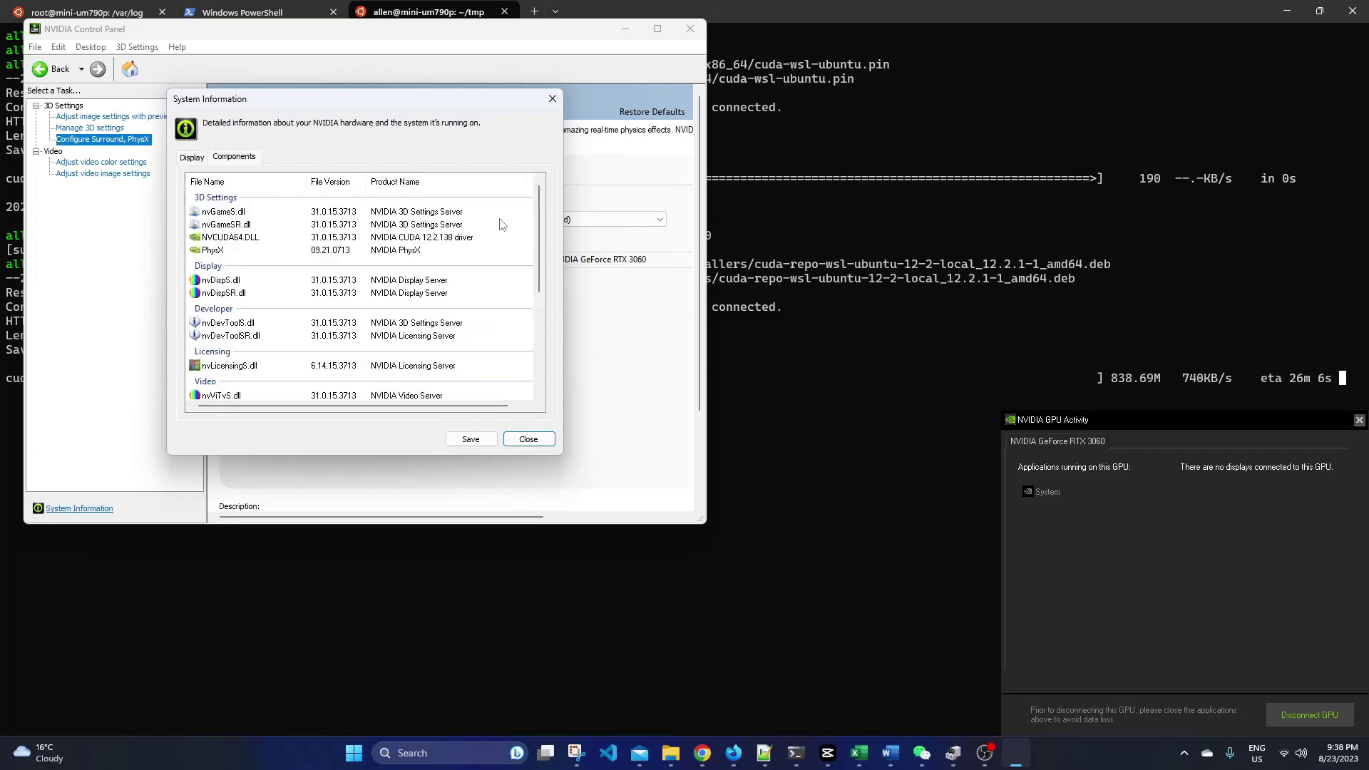
pyautogui.scroll(-3, 479, 287)
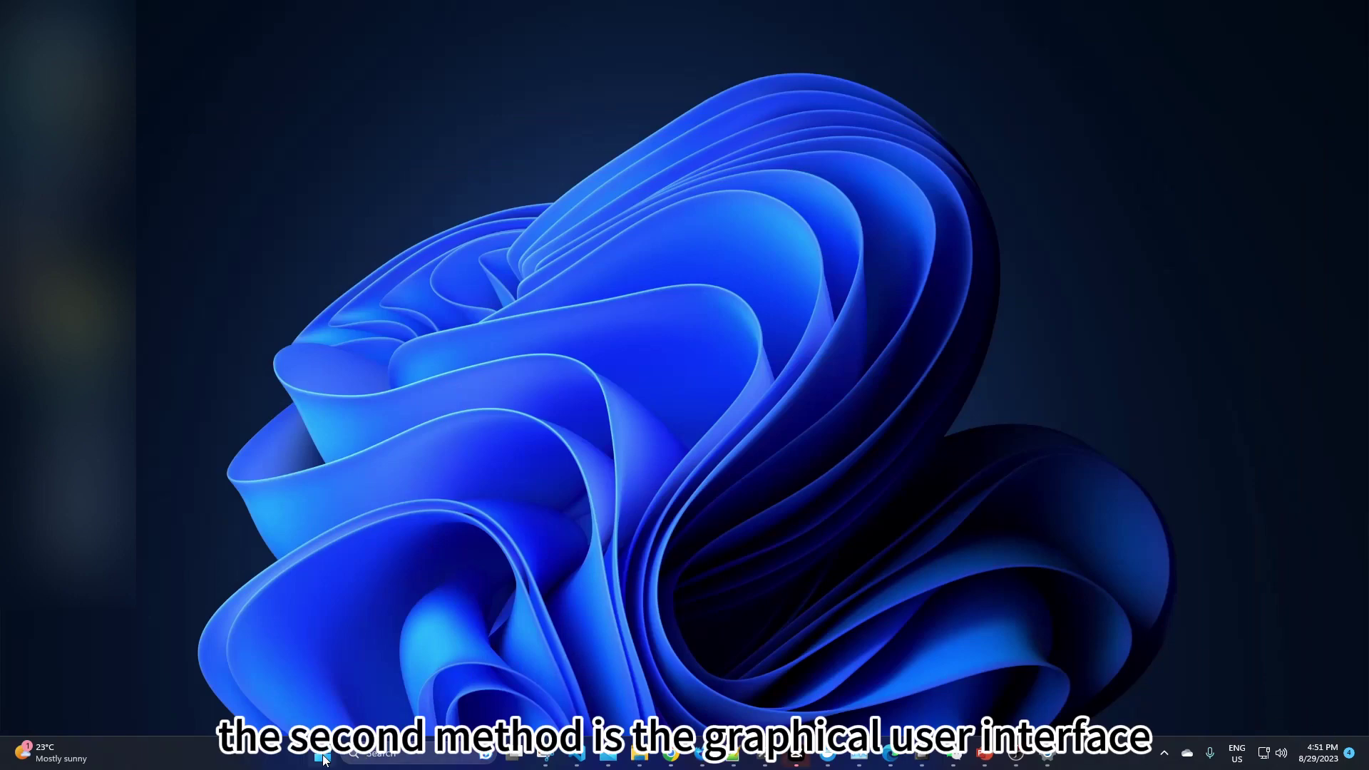
# Open 'Turn Windows features on or off' and tick Windows Subsystem for Linux.
pyautogui.click(322, 758)
pyautogui.write('turn')
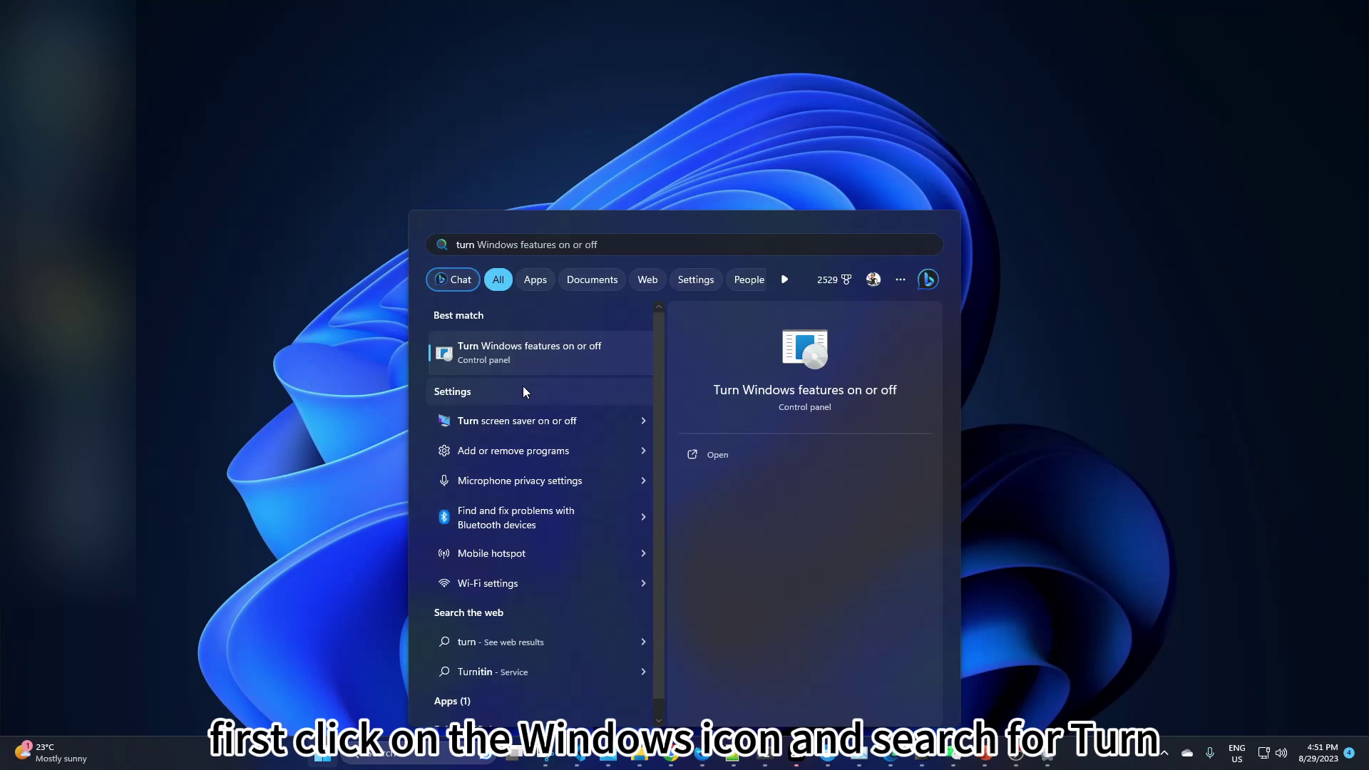
pyautogui.click(537, 355)
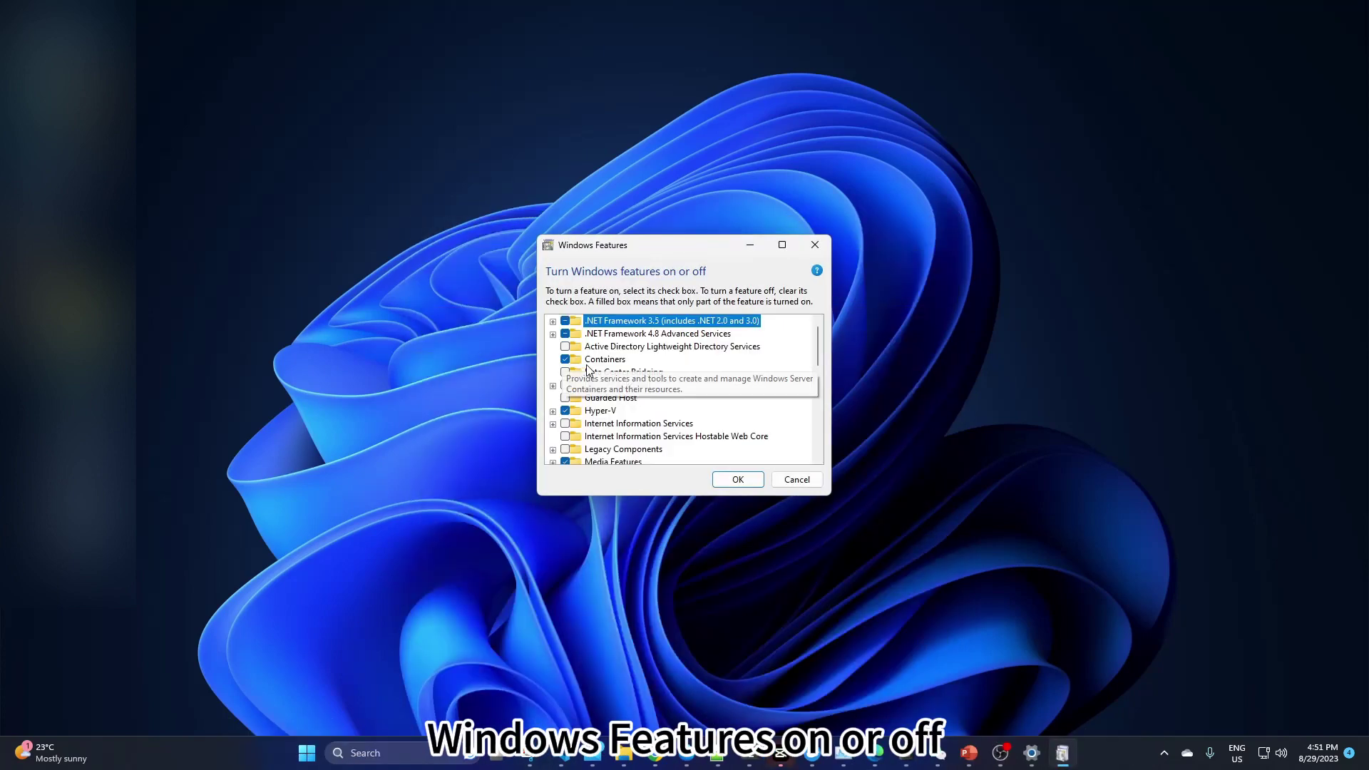
pyautogui.moveTo(818, 345); pyautogui.dragTo(820, 437)
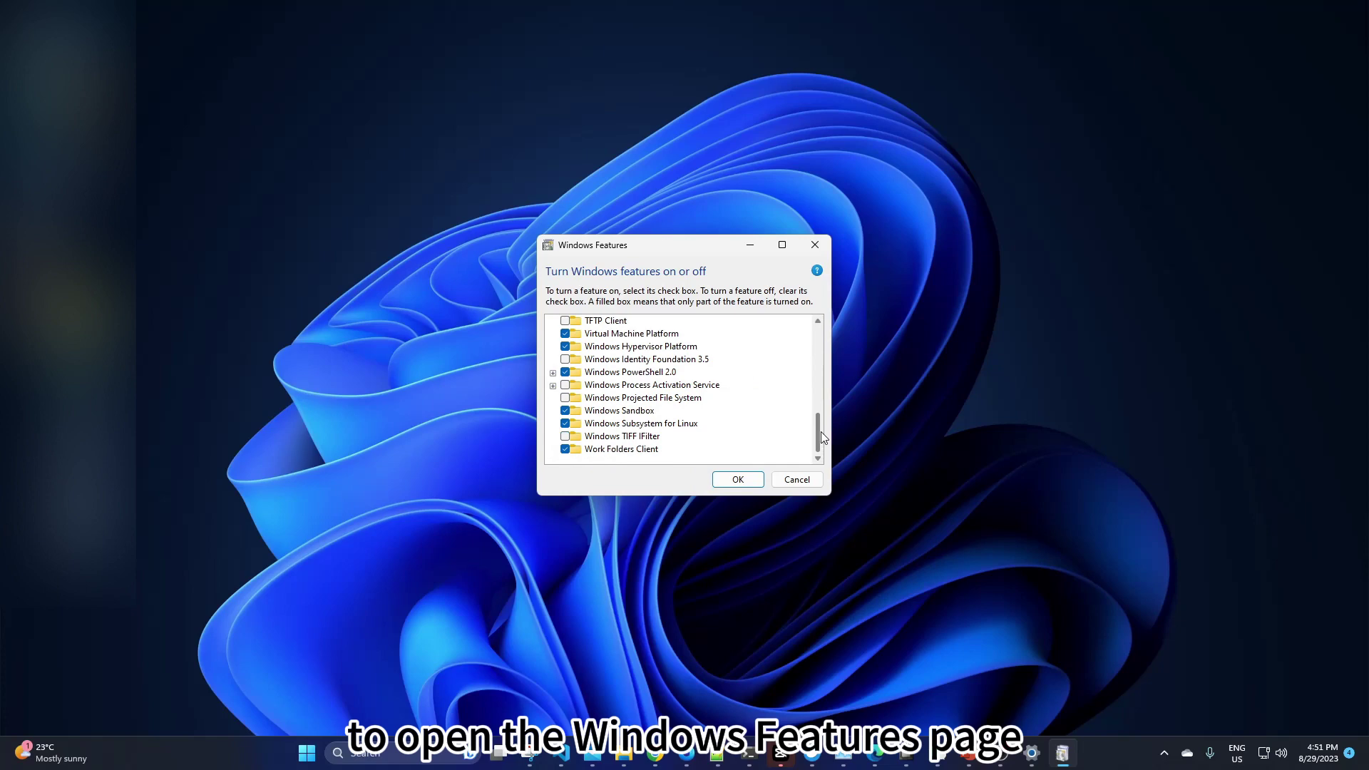
pyautogui.click(674, 425)
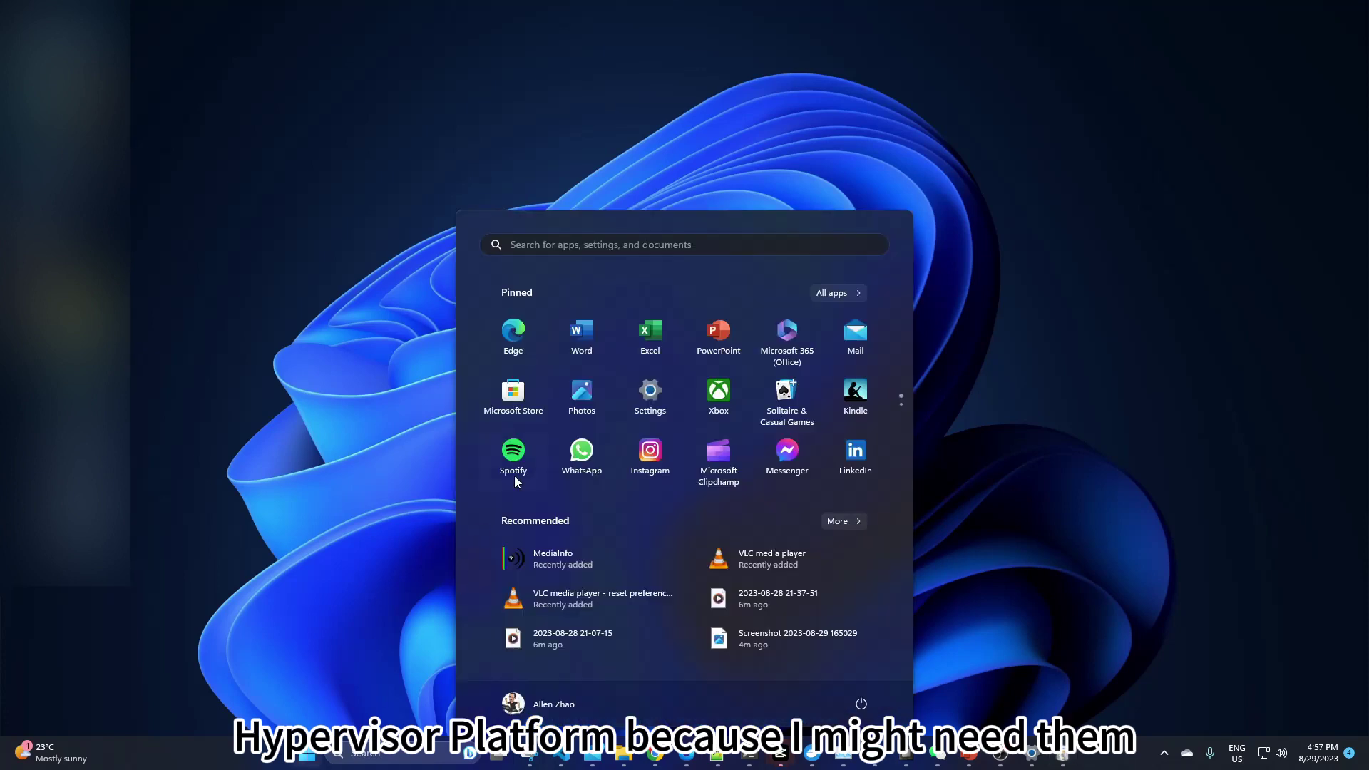
# Search the Microsoft Store for Ubuntu and open the installed Ubuntu 22.04.2 LTS app.
pyautogui.click(514, 391)
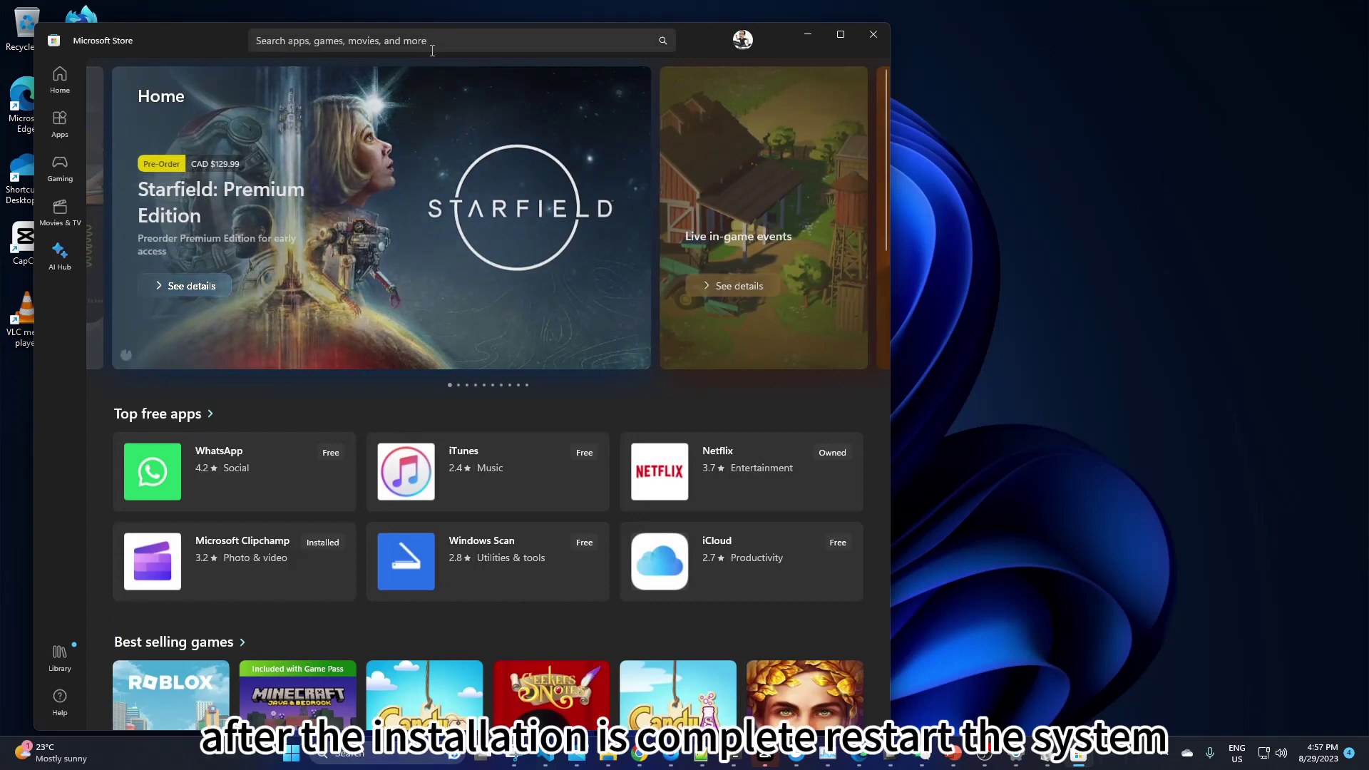
pyautogui.click(470, 42)
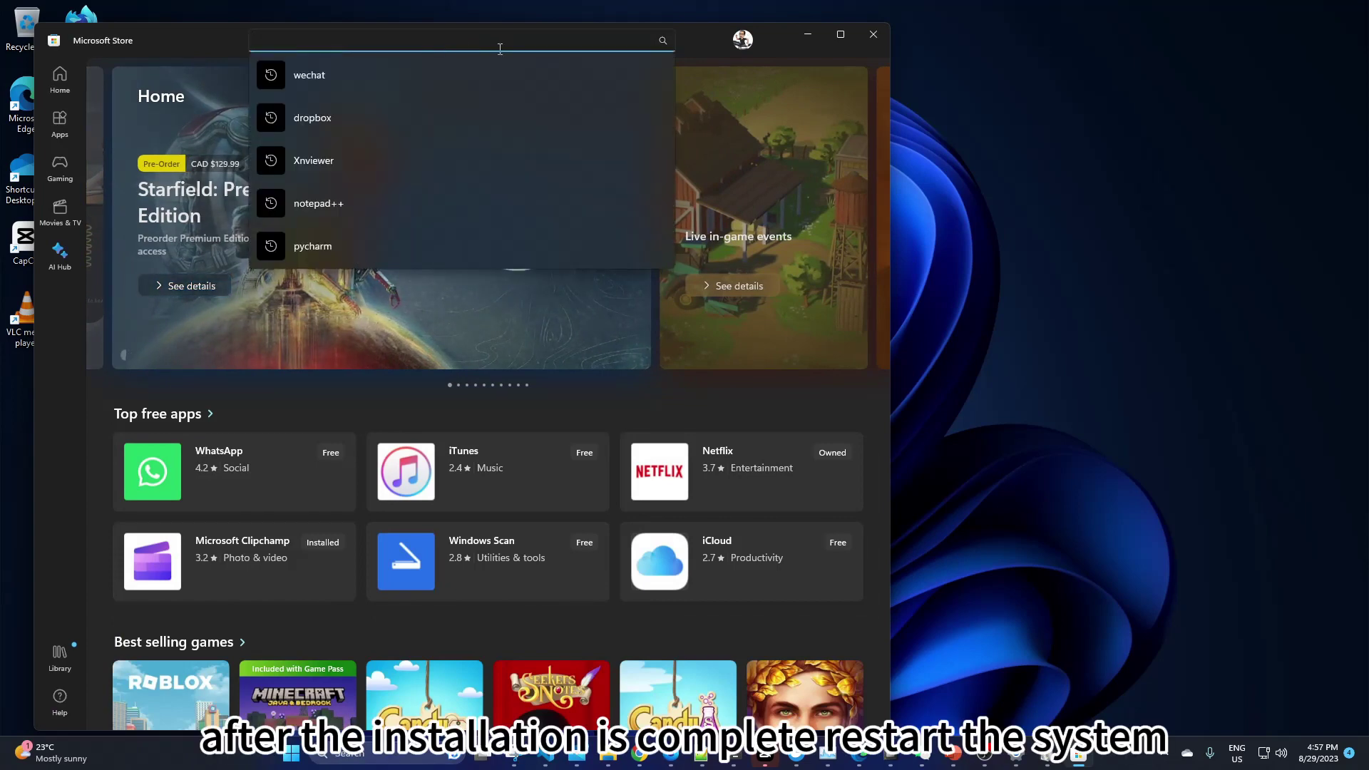
pyautogui.write('b')
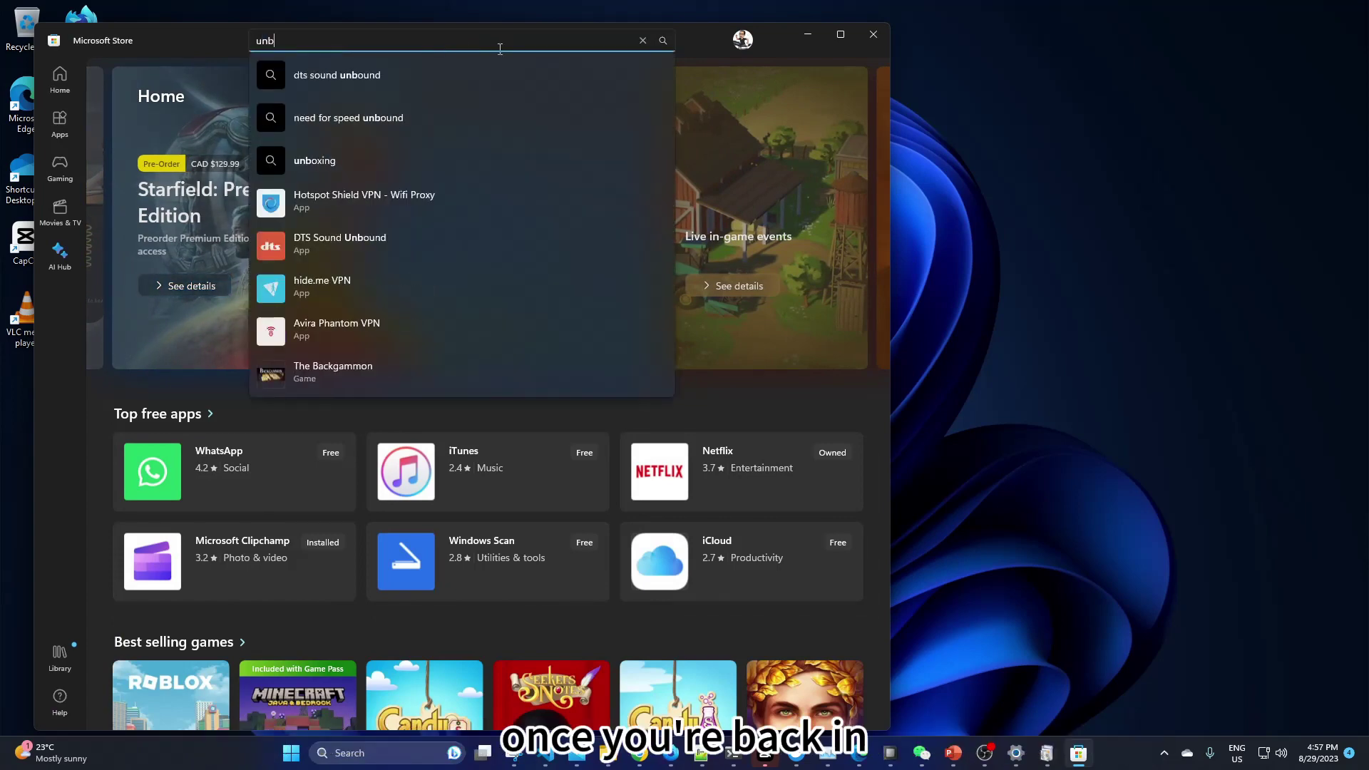
pyautogui.write('untu')
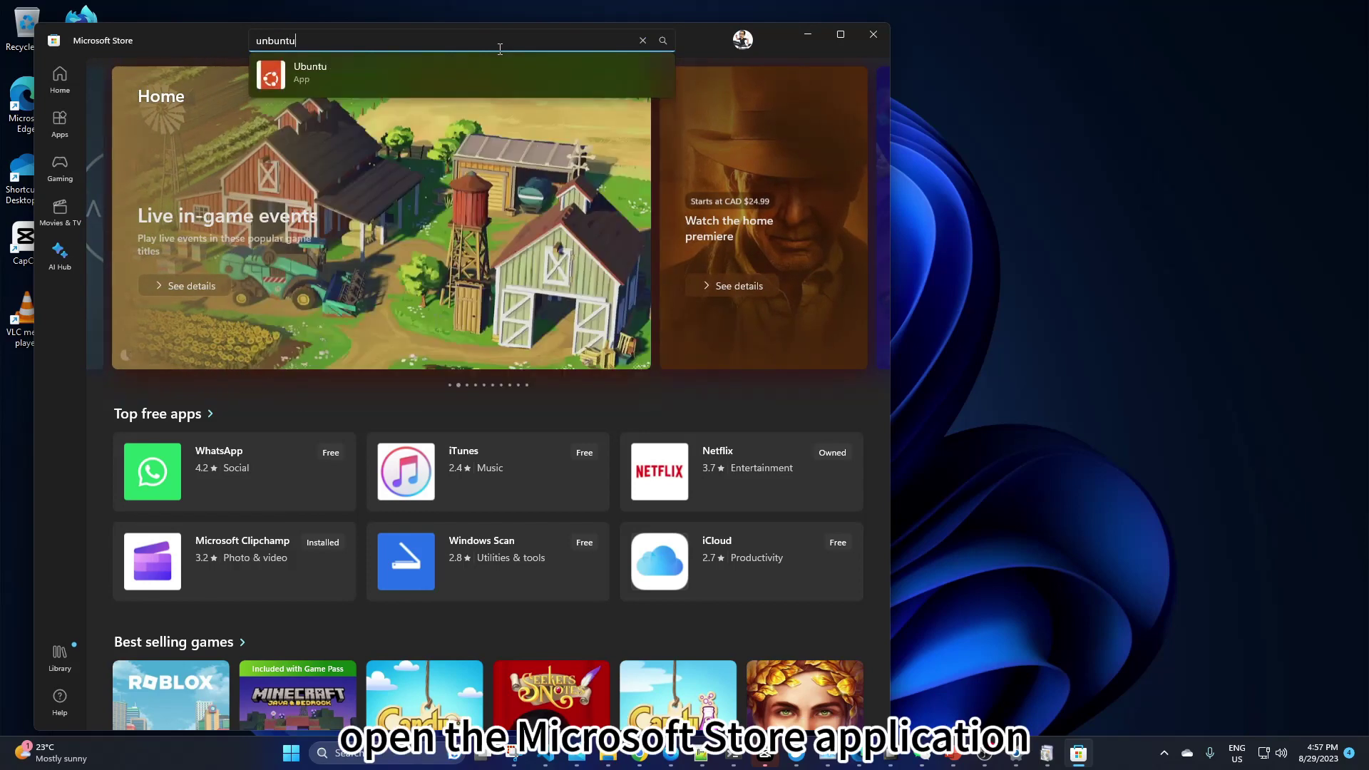
pyautogui.click(472, 77)
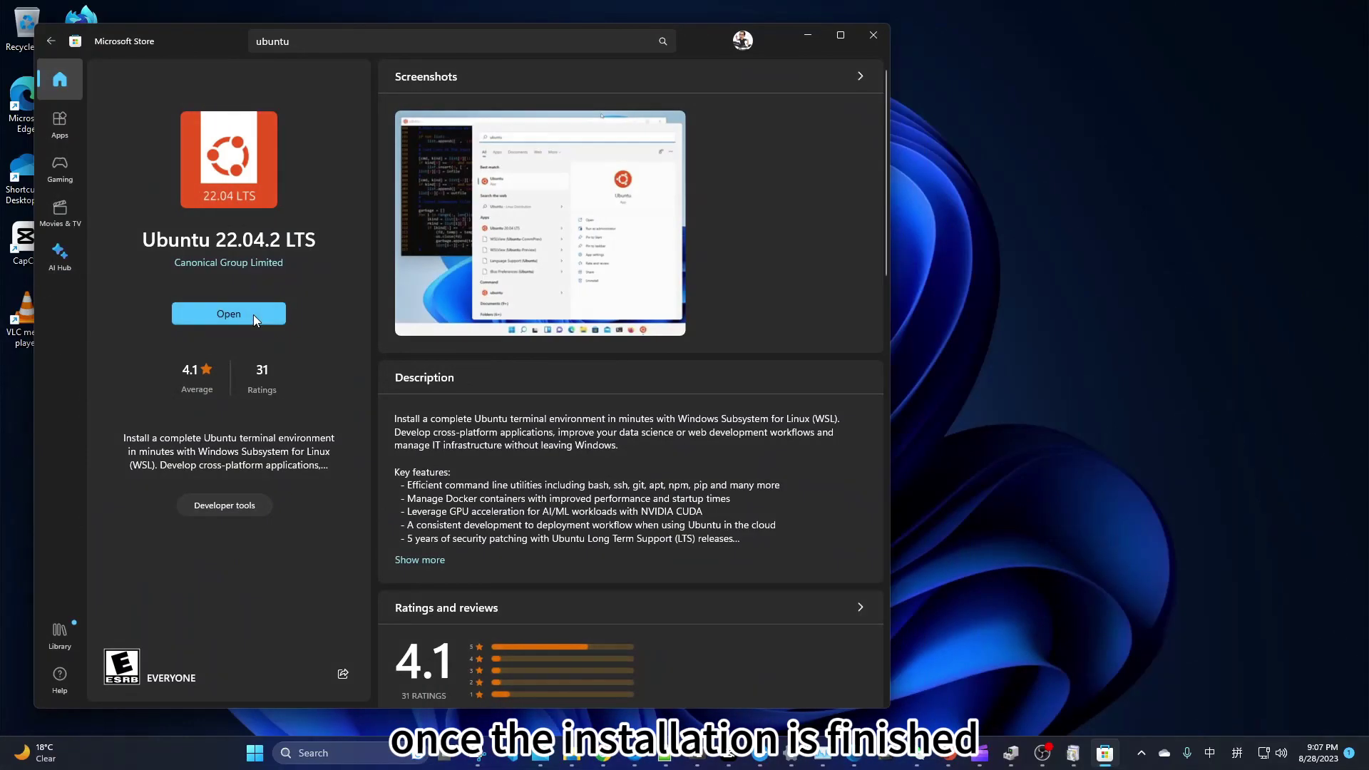
pyautogui.click(254, 314)
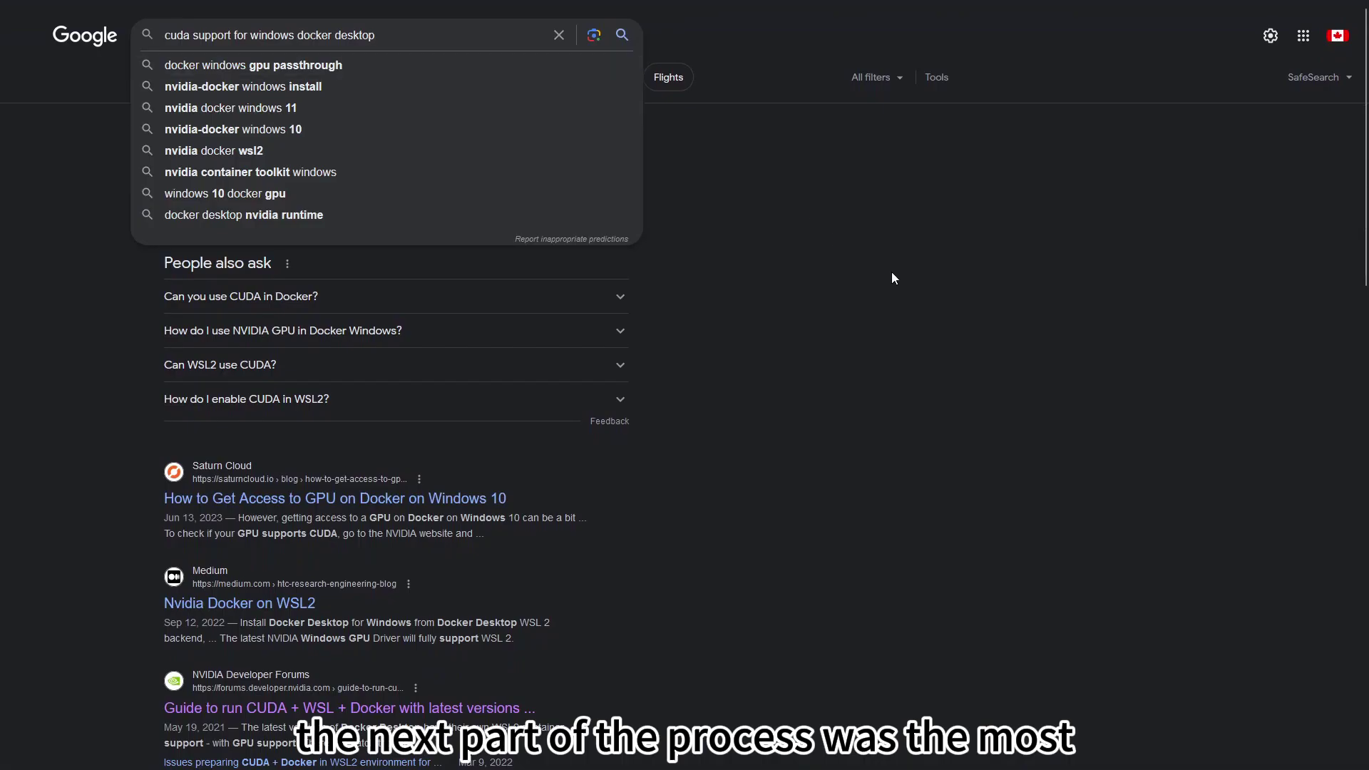
pyautogui.click(889, 289)
pyautogui.scroll(-8, 888, 302)
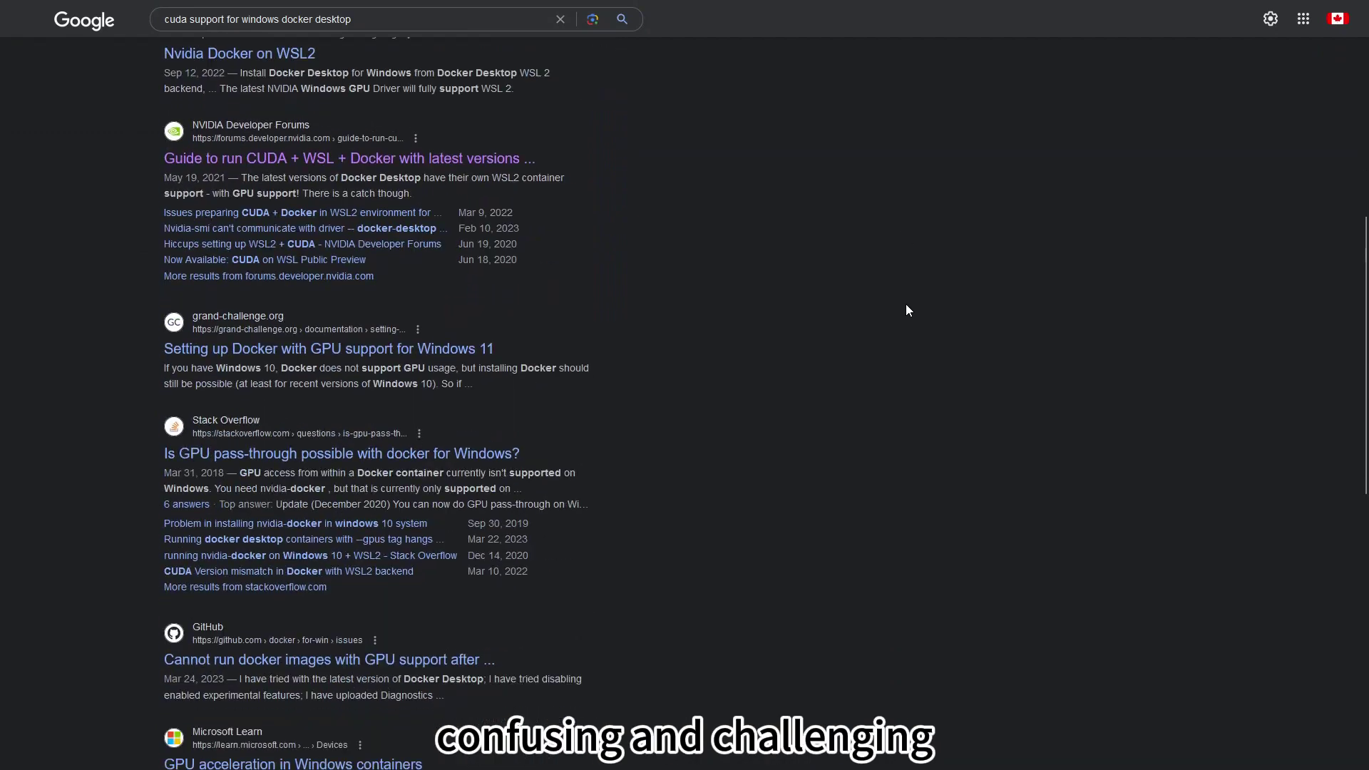
pyautogui.scroll(-10, 907, 310)
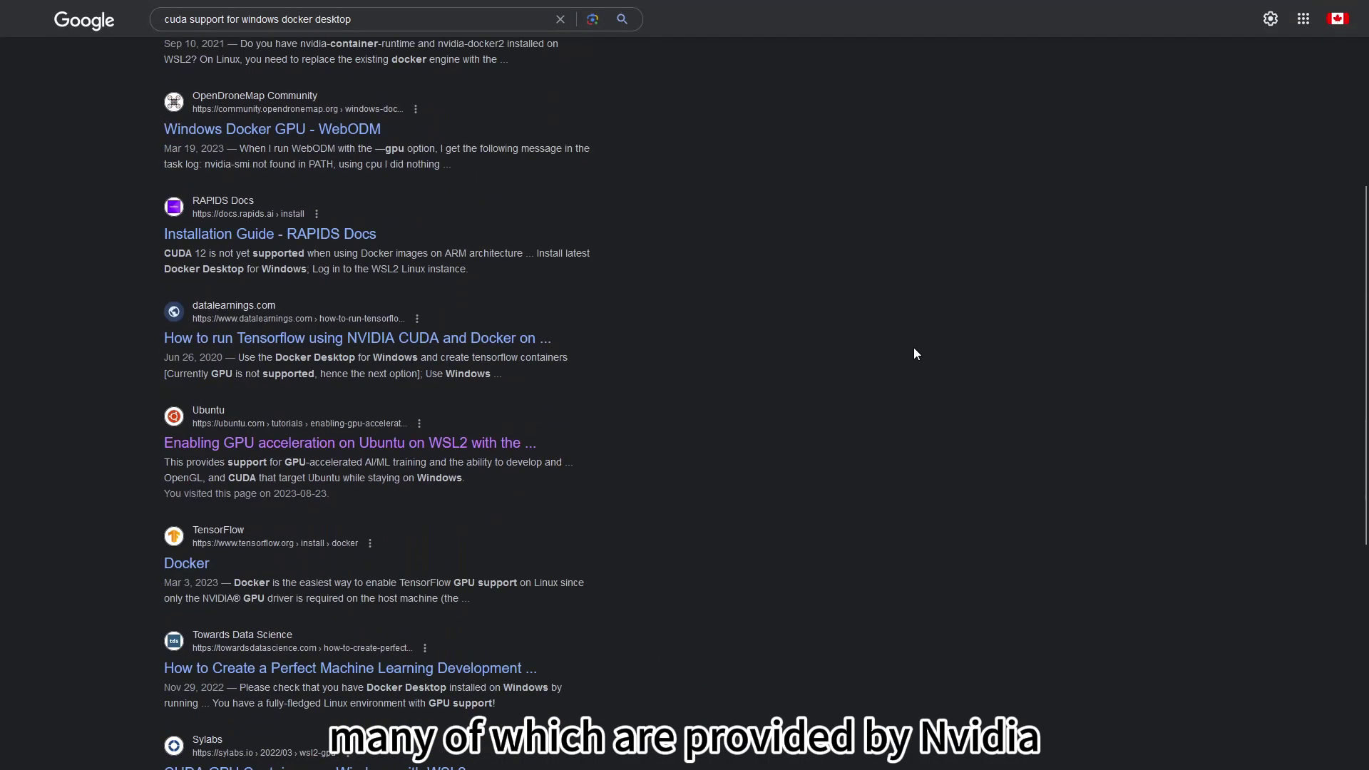
pyautogui.scroll(-3, 914, 348)
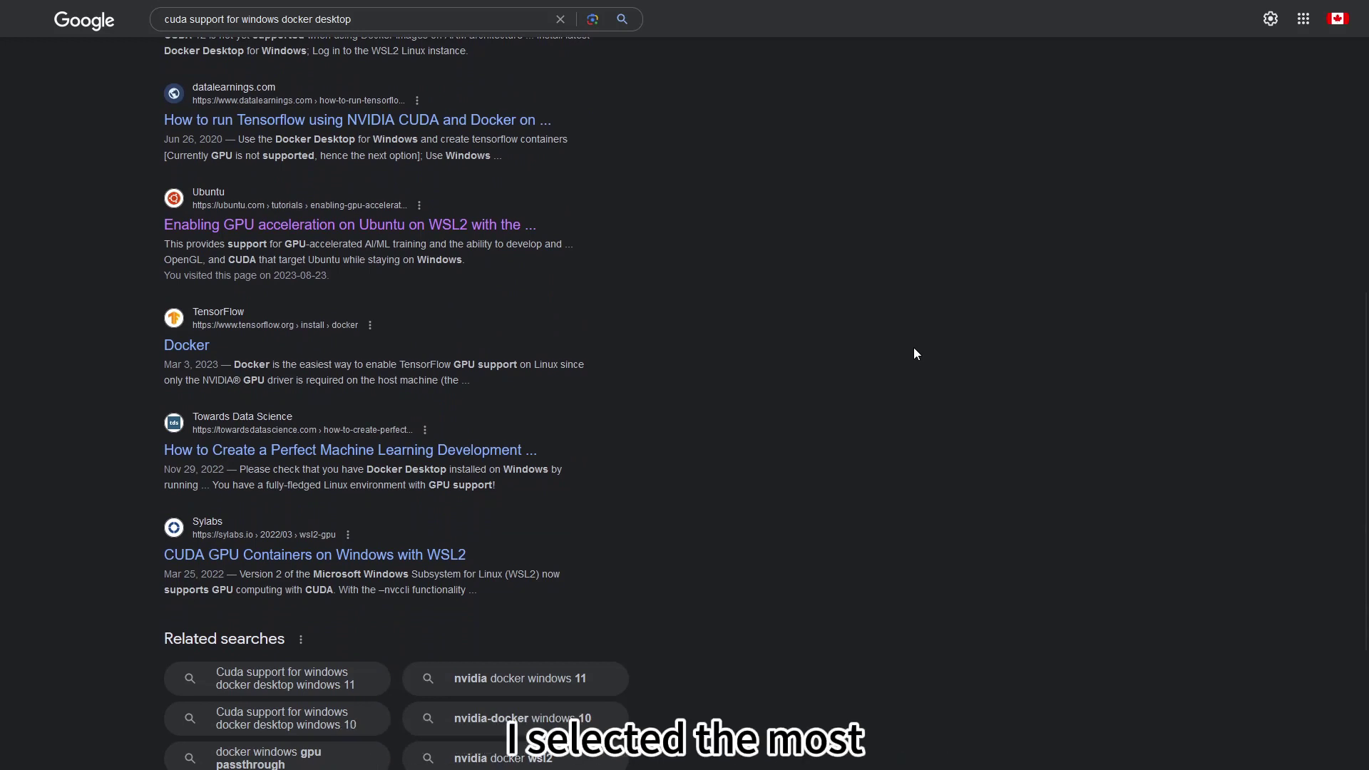
pyautogui.scroll(-2, 914, 348)
pyautogui.scroll(-1, 916, 354)
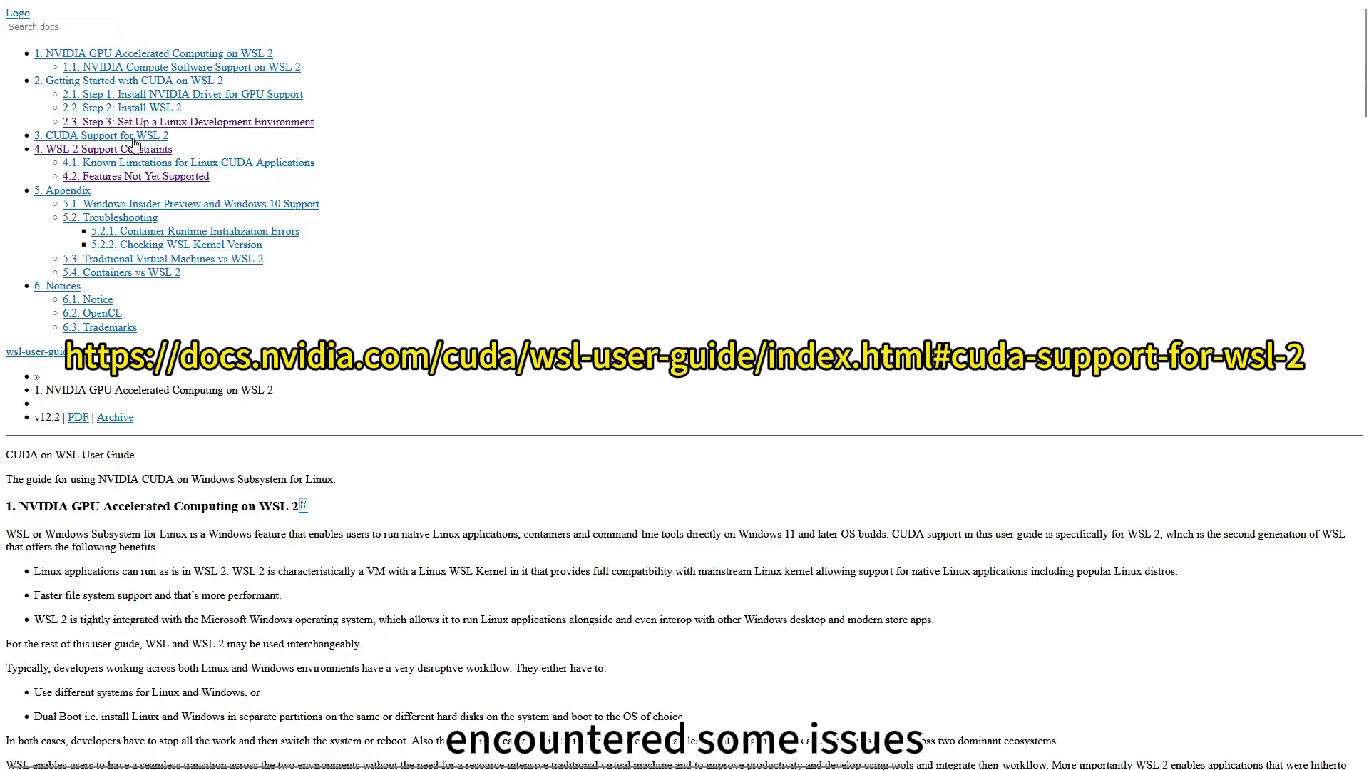
# Jump to '3. CUDA Support for WSL 2' and highlight the recommended Option 1 heading.
pyautogui.click(133, 137)
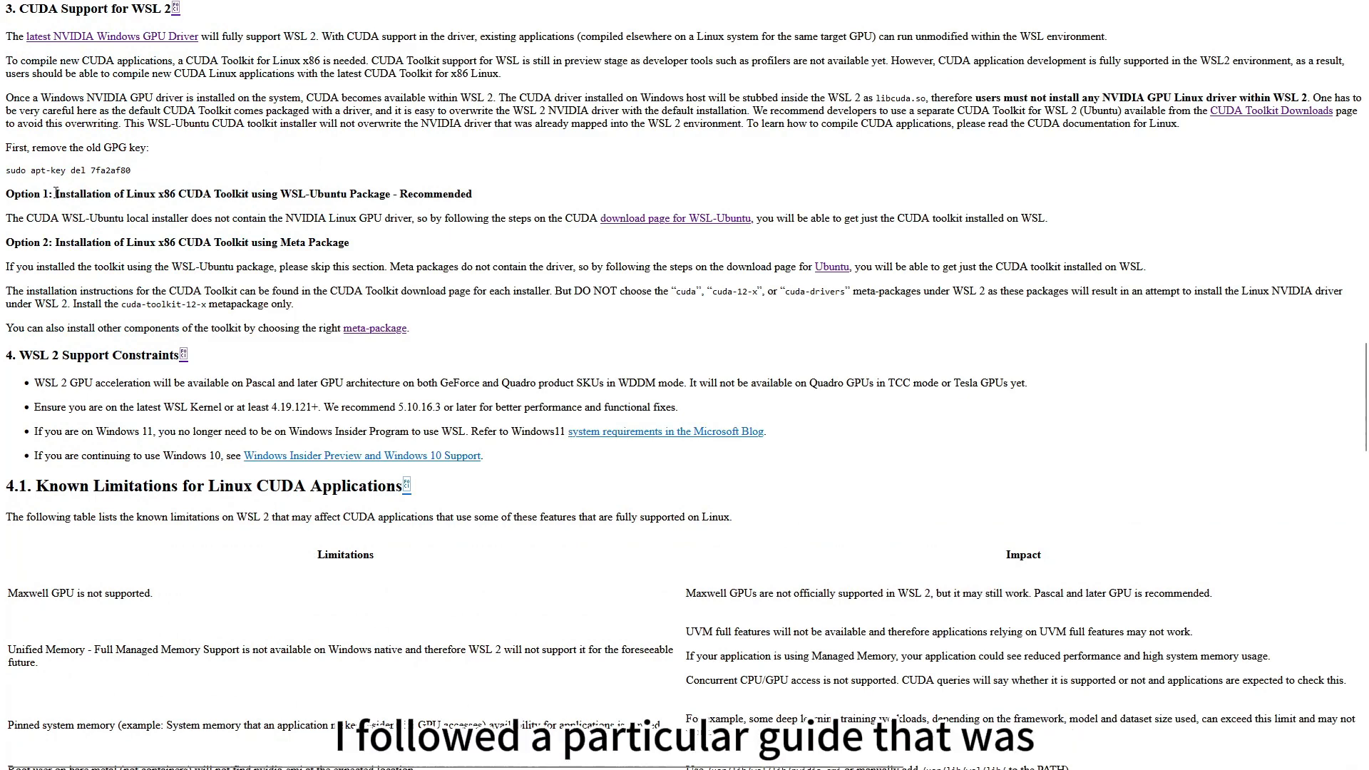
pyautogui.moveTo(67, 194); pyautogui.dragTo(490, 199)
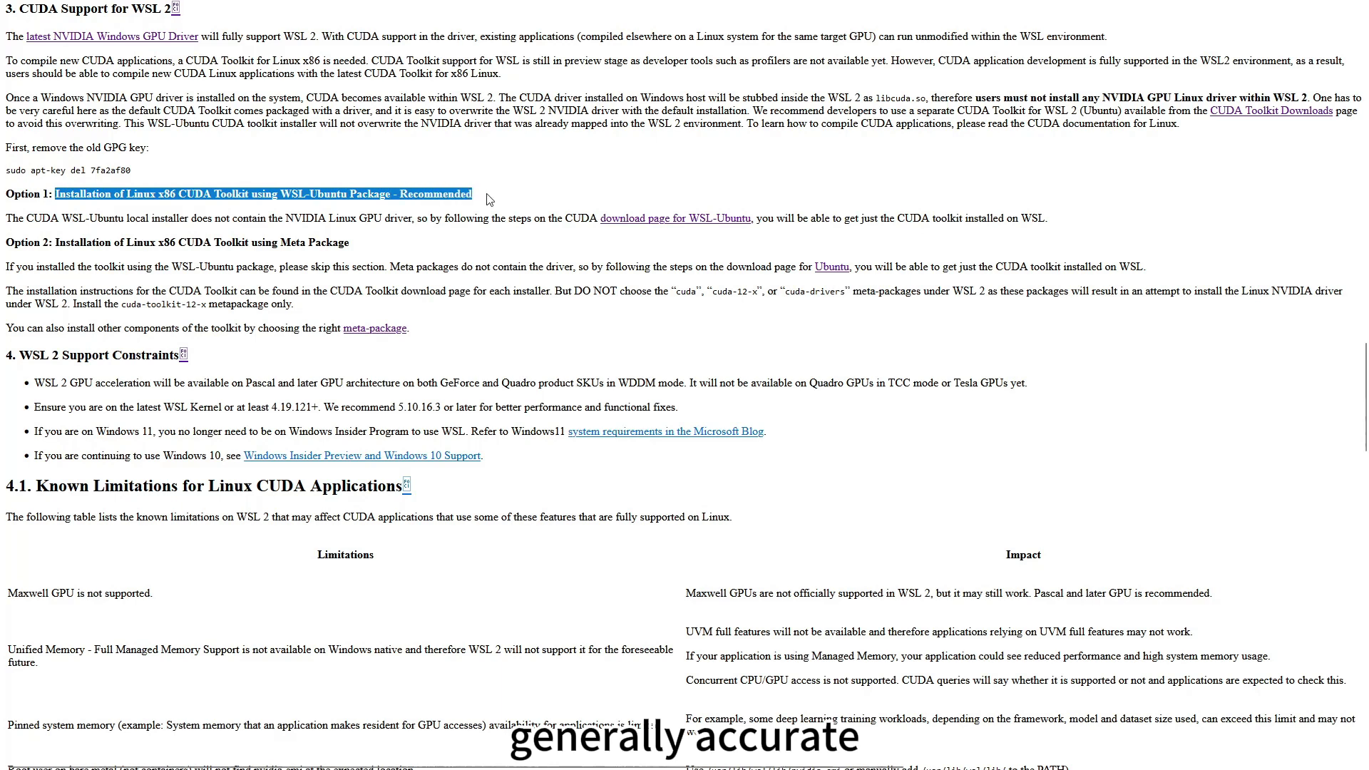
pyautogui.click(57, 240)
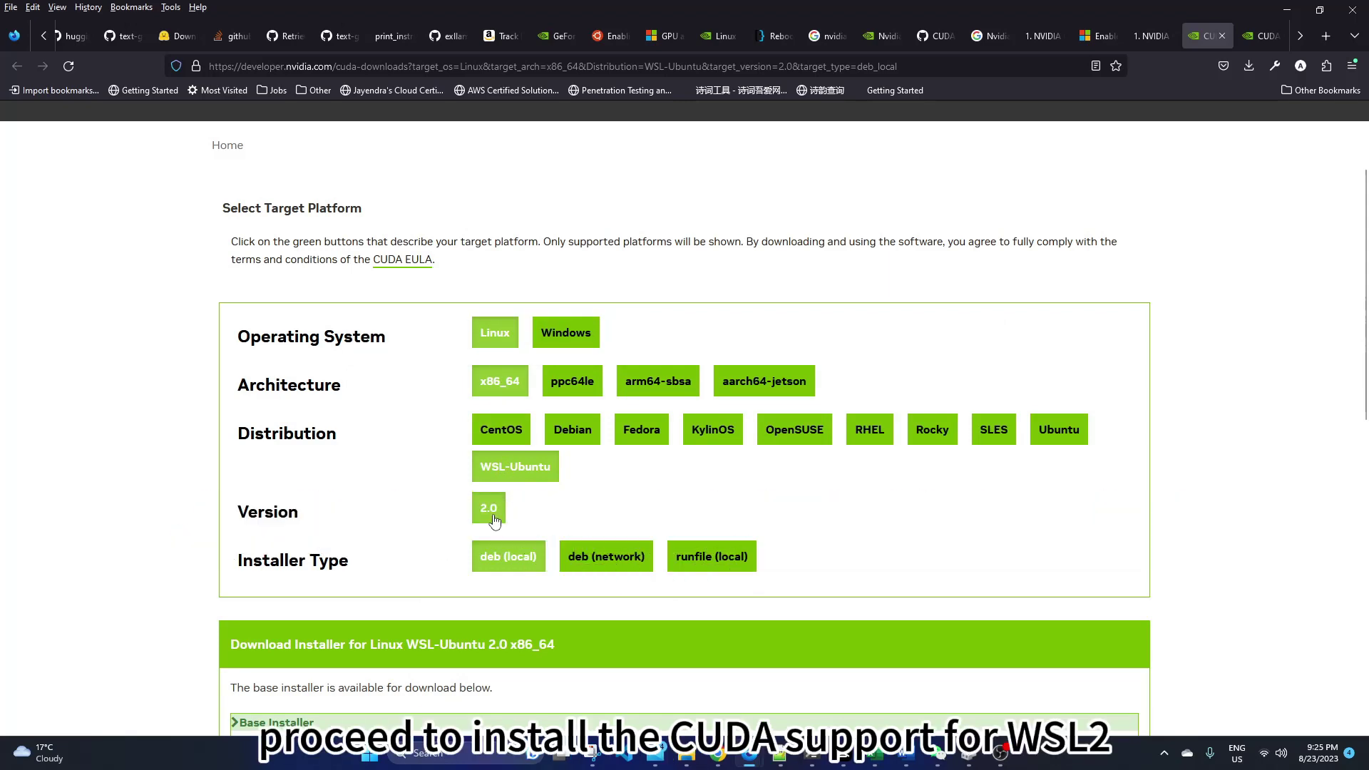
# Select the WSL-Ubuntu 2.0 x86_64 deb (local) base installer commands.
pyautogui.scroll(-2, 840, 465)
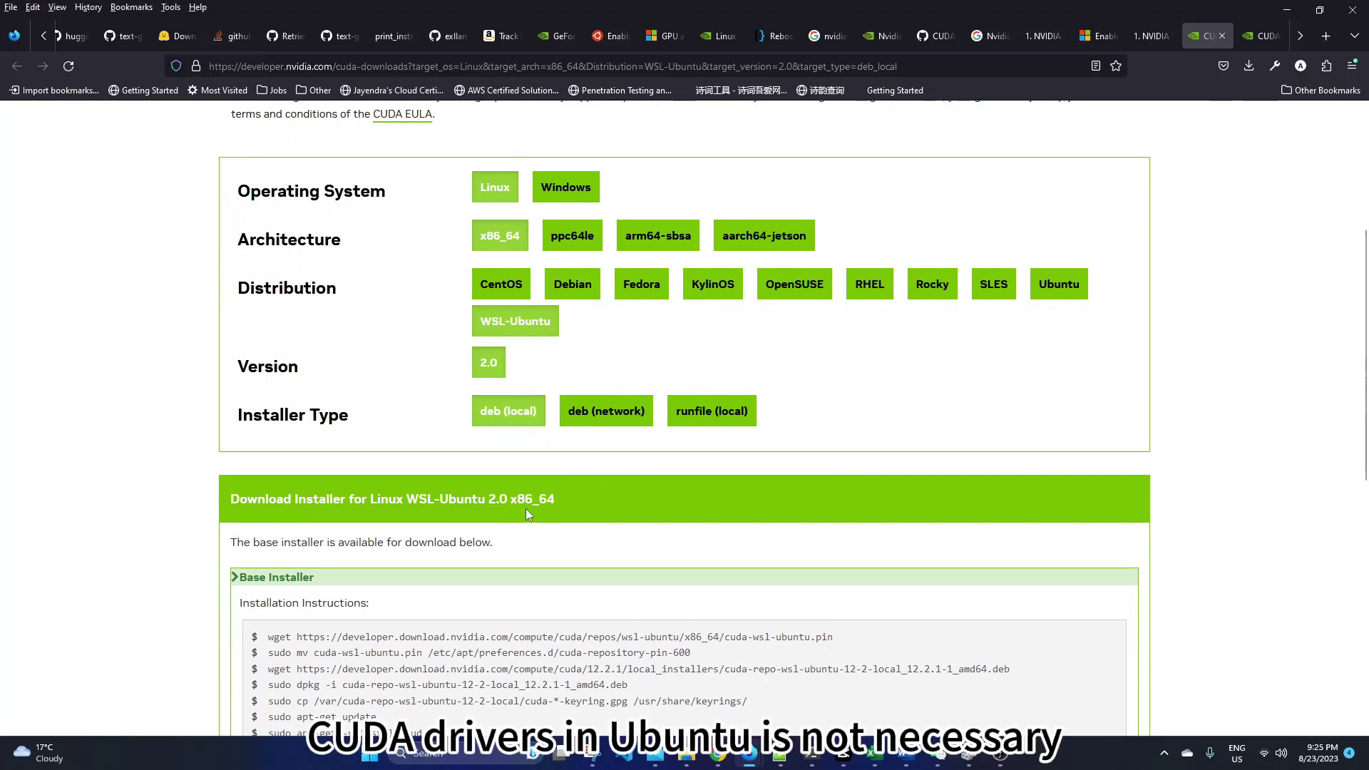
pyautogui.scroll(-1, 526, 513)
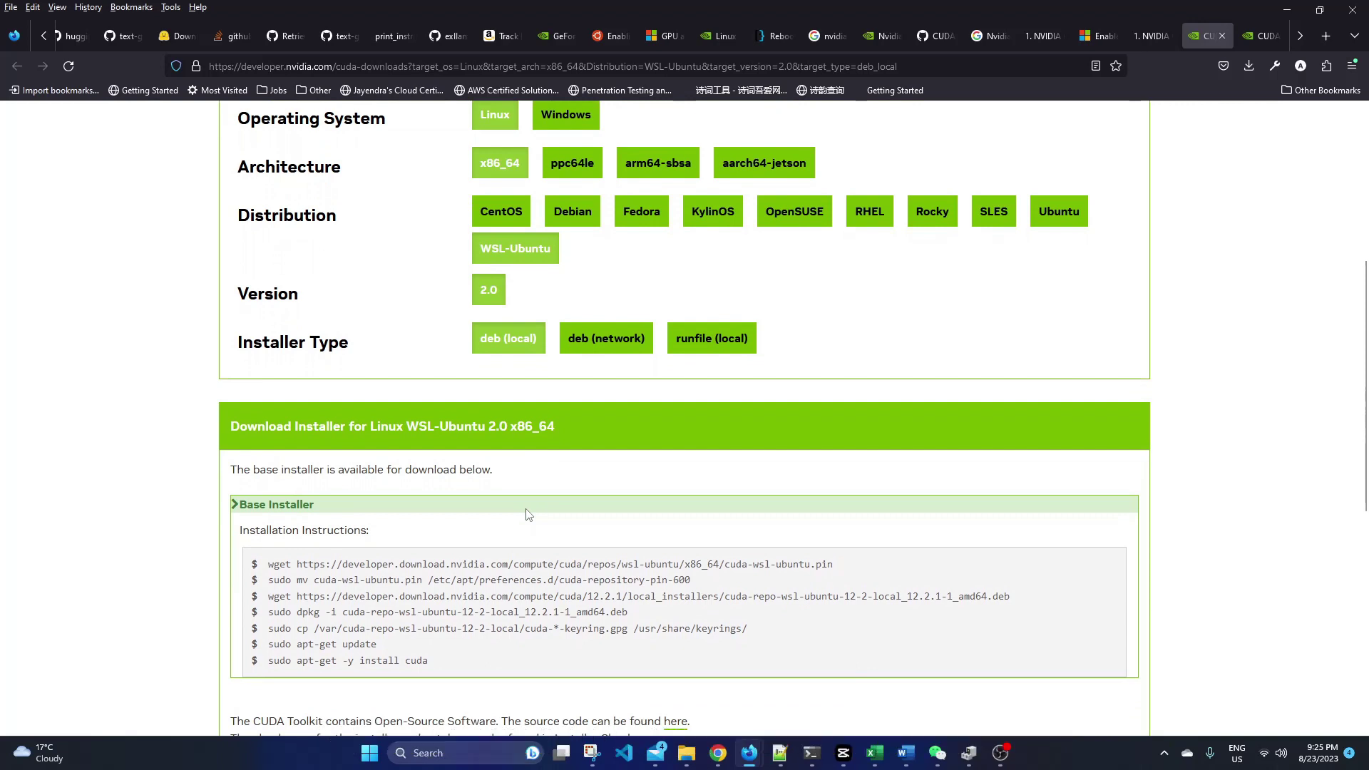
pyautogui.scroll(-2, 526, 513)
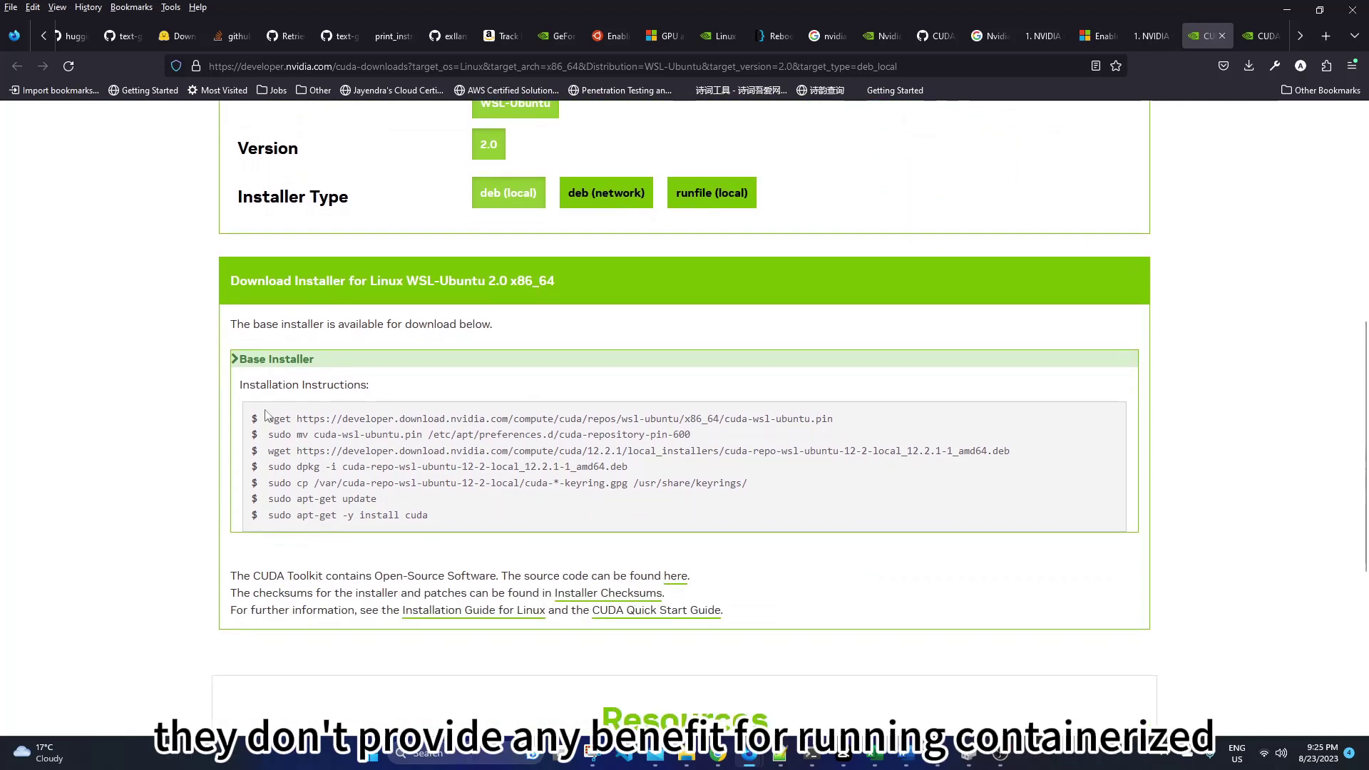
pyautogui.moveTo(266, 419); pyautogui.dragTo(443, 528)
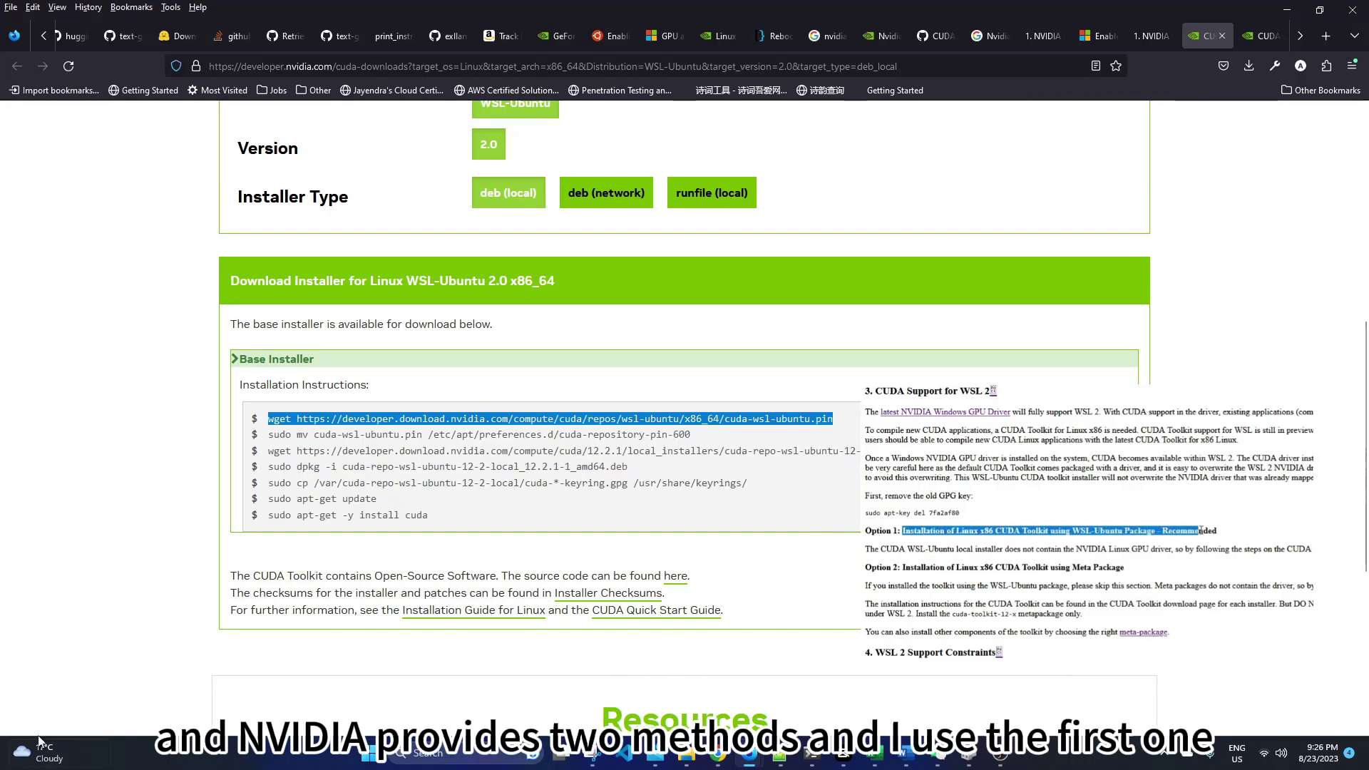
# Create a tmp folder with mkdir tmp and move into it with cd tmp.
pyautogui.write('mkdir tmp')
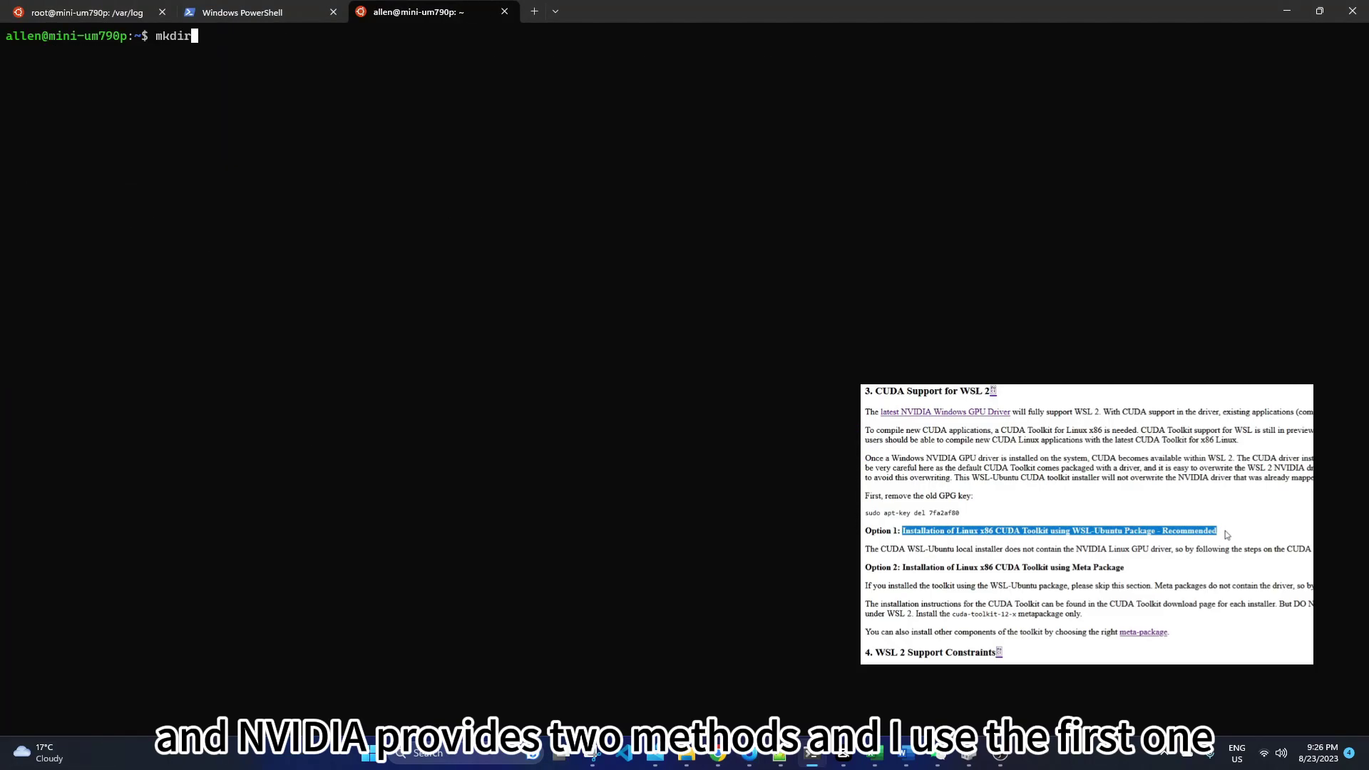
pyautogui.press('Return')
pyautogui.write('cd tmp')
pyautogui.press('Return')
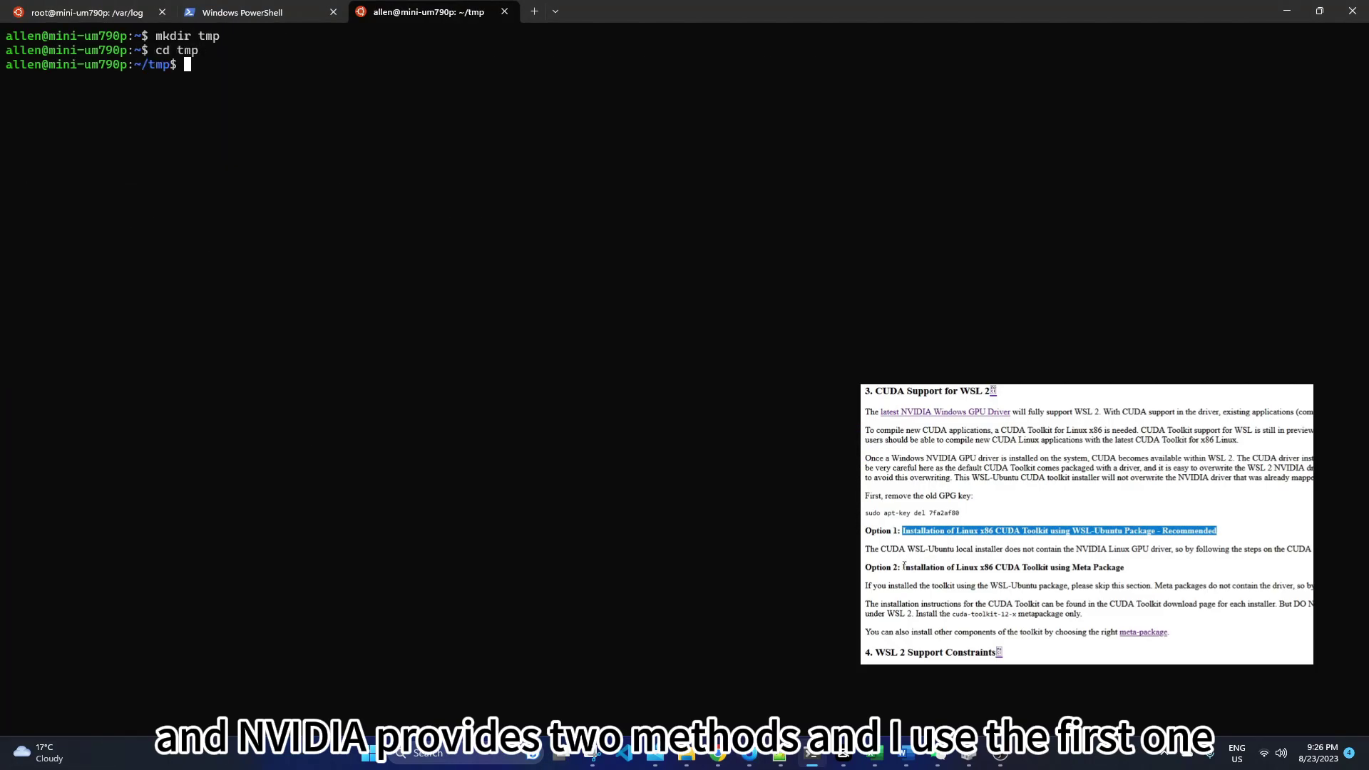
# Paste and run the CUDA pin file download, pin move and installer download commands.
pyautogui.rightClick(675, 288)
pyautogui.press('Return')
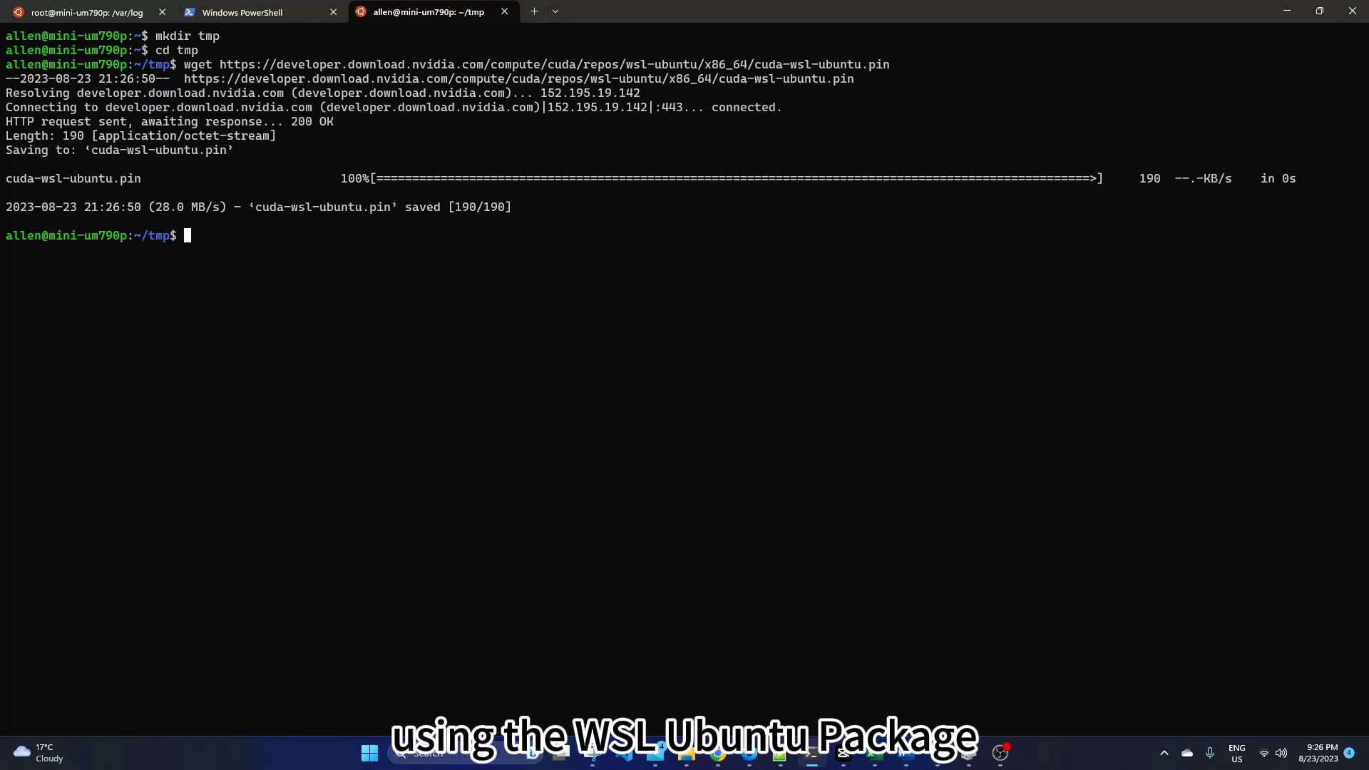
pyautogui.write('sudo mv cuda-wsl-ubuntu.pin /etc/apt/preferences.d/cuda-repository-pin-600')
pyautogui.press('Return')
pyautogui.moveTo(268, 450); pyautogui.dragTo(1010, 451)
pyautogui.write('wget https://developer.download.nvidia.com/compute/cuda/12.2.1/local_installers/cuda-repo-wsl-ubuntu-12-2-local_12.2.1-1_amd64.deb')
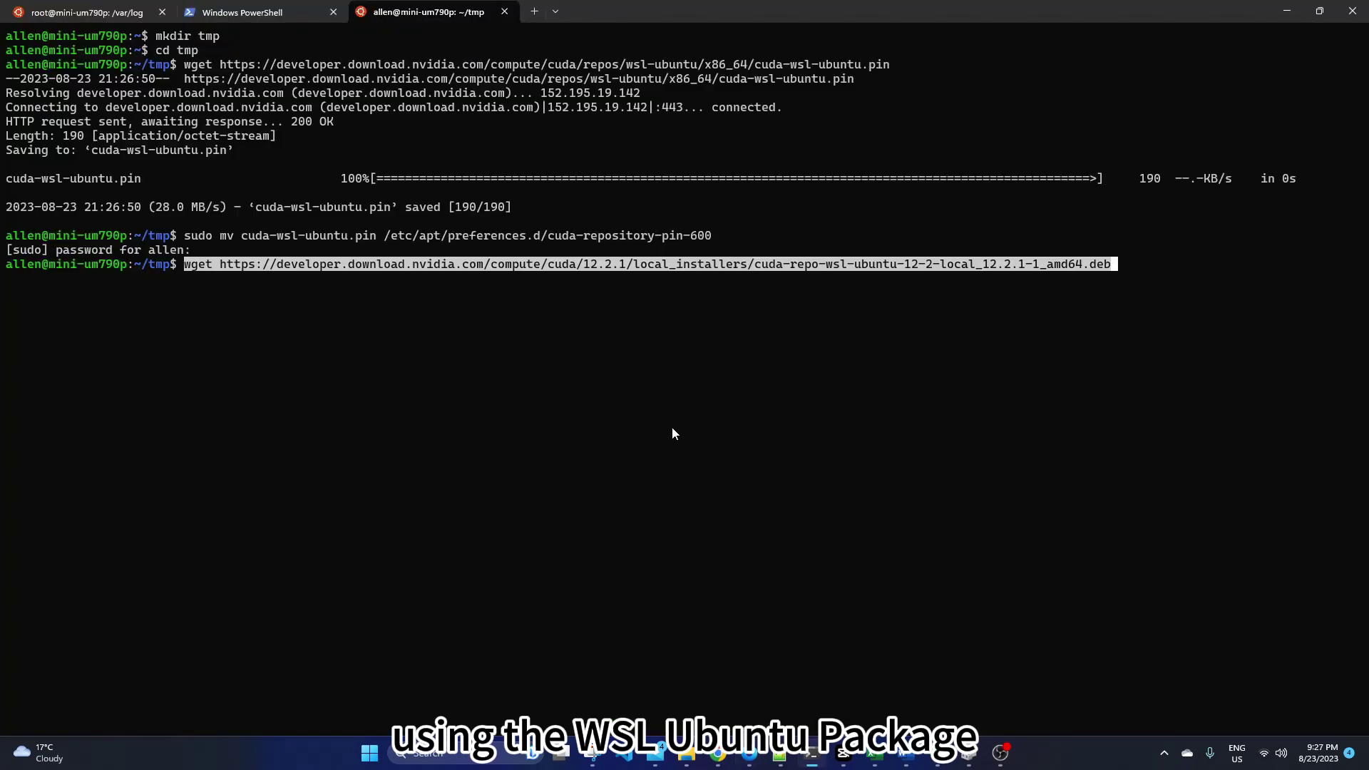
pyautogui.press('Return')
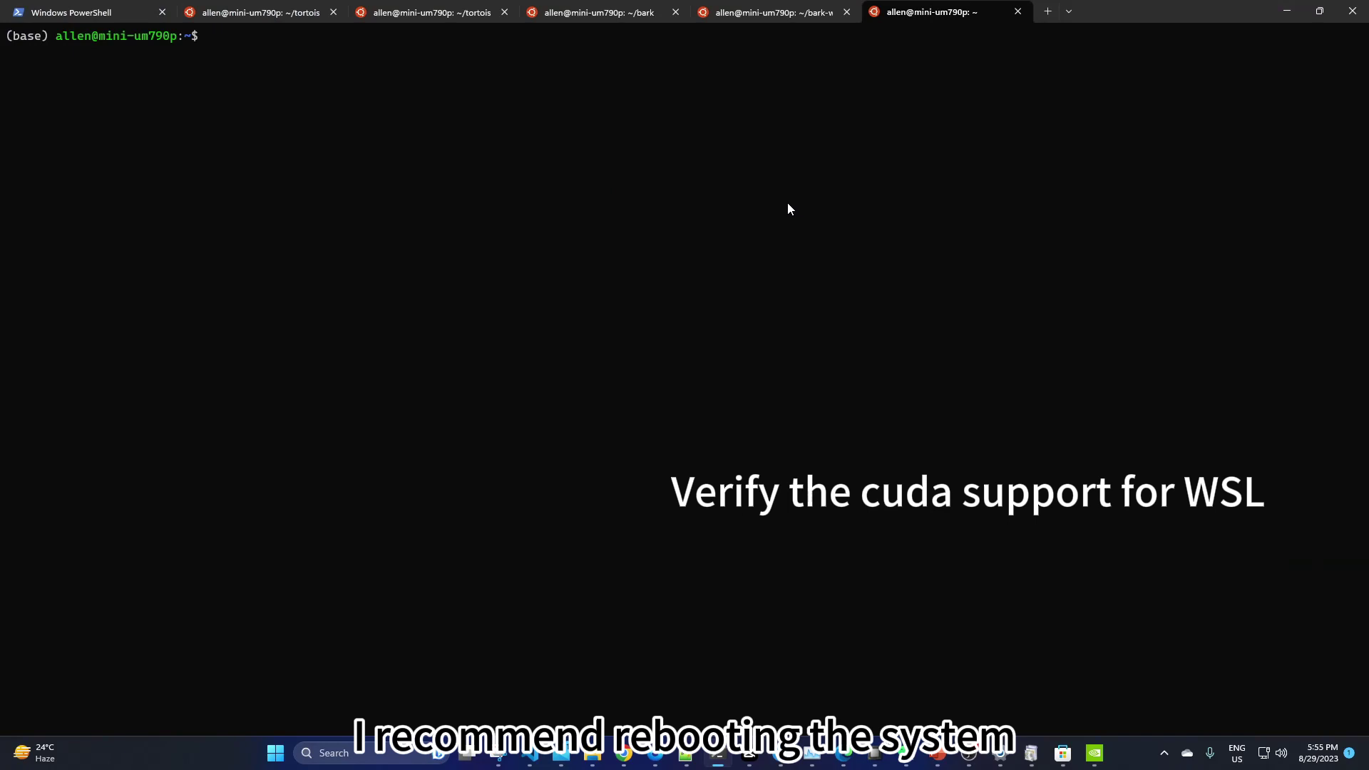
# Clear the screen and run nvidia-smi to confirm the RTX 3060 with CUDA 12.2.
pyautogui.write('clear')
pyautogui.press('Return')
pyautogui.write('nvidia-smi')
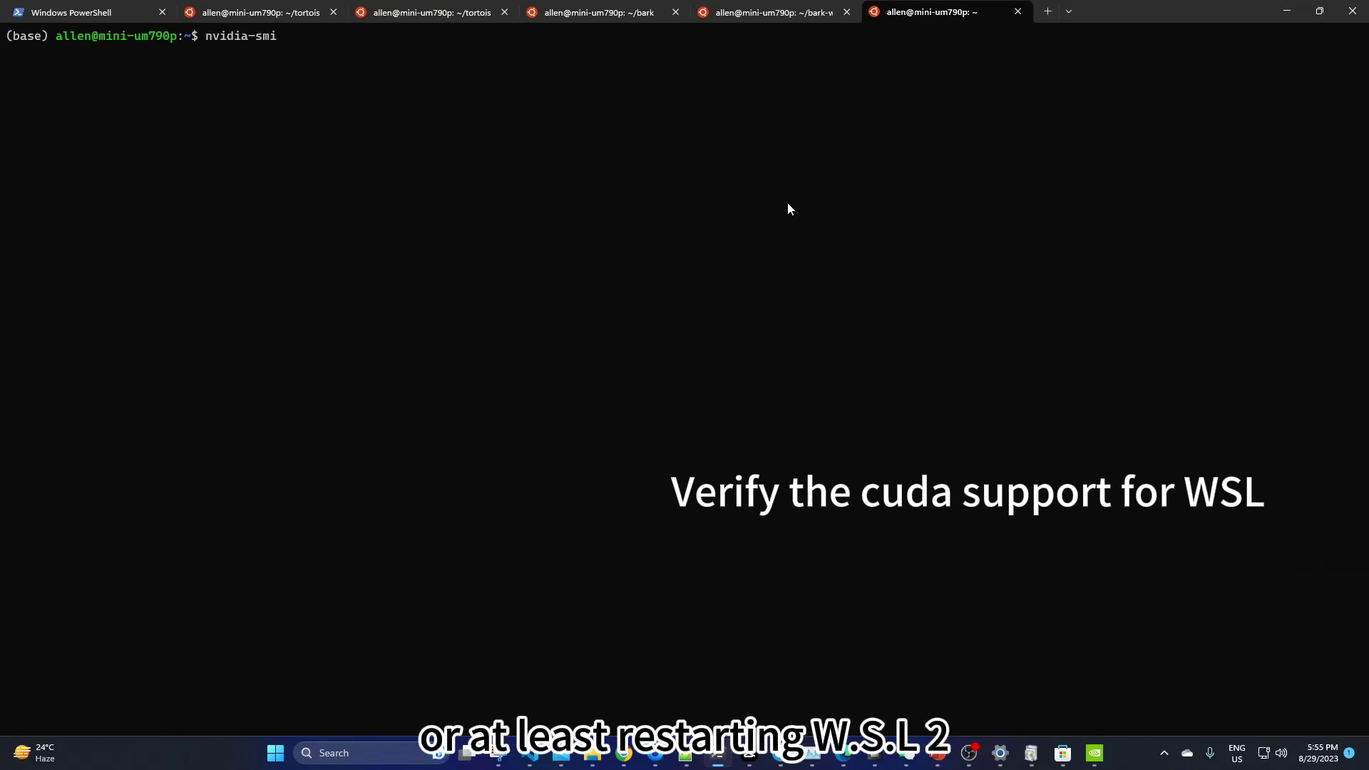
pyautogui.press('Return')
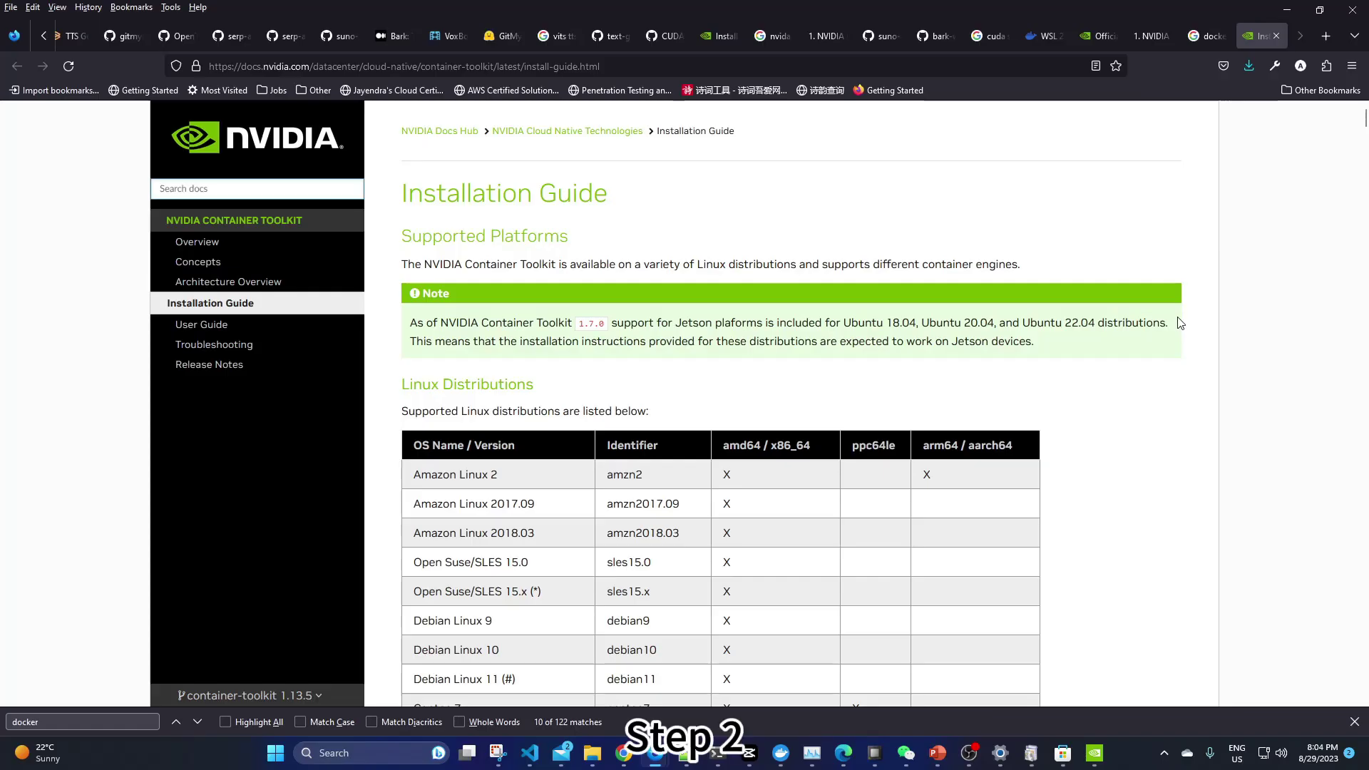
# View the Installation Guide full screen and highlight 'NVIDIA Container Toolkit' in the note.
pyautogui.press('F11')
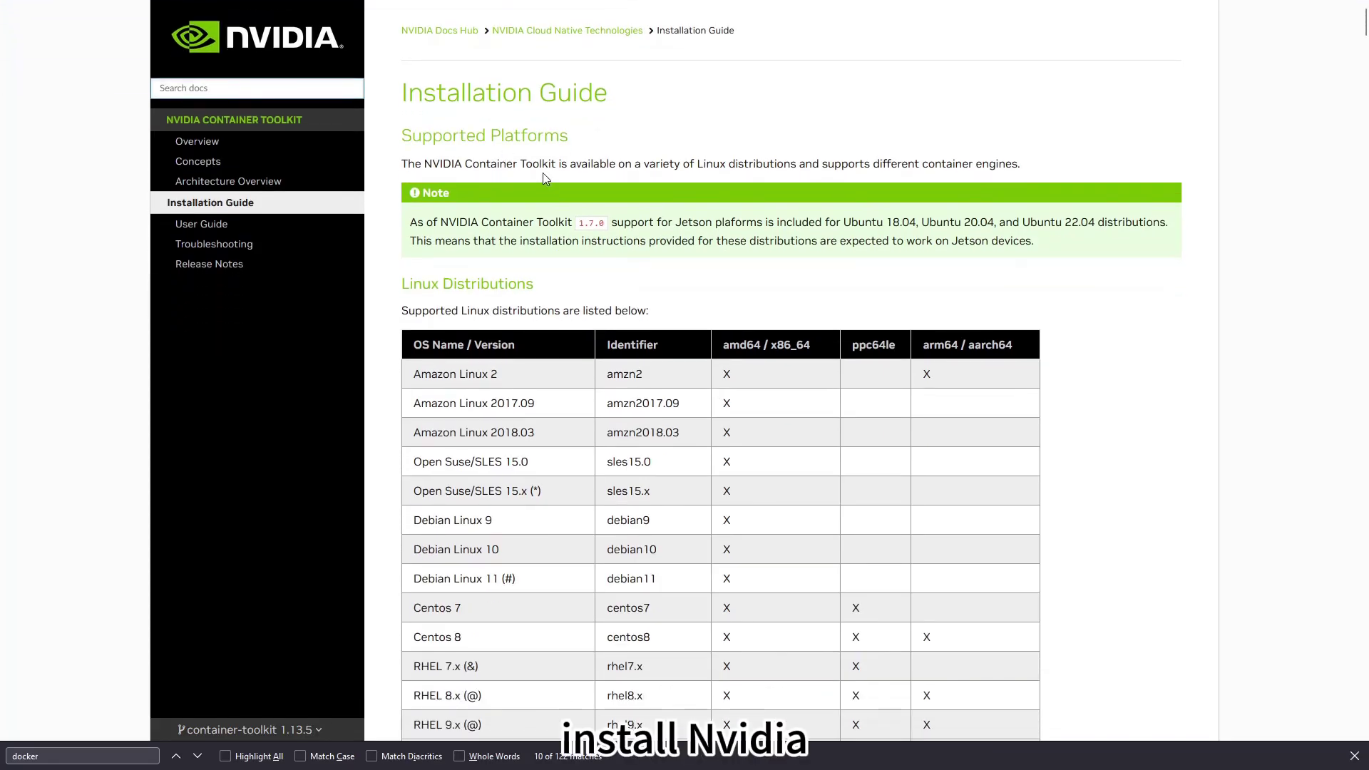
pyautogui.moveTo(441, 222); pyautogui.dragTo(569, 222)
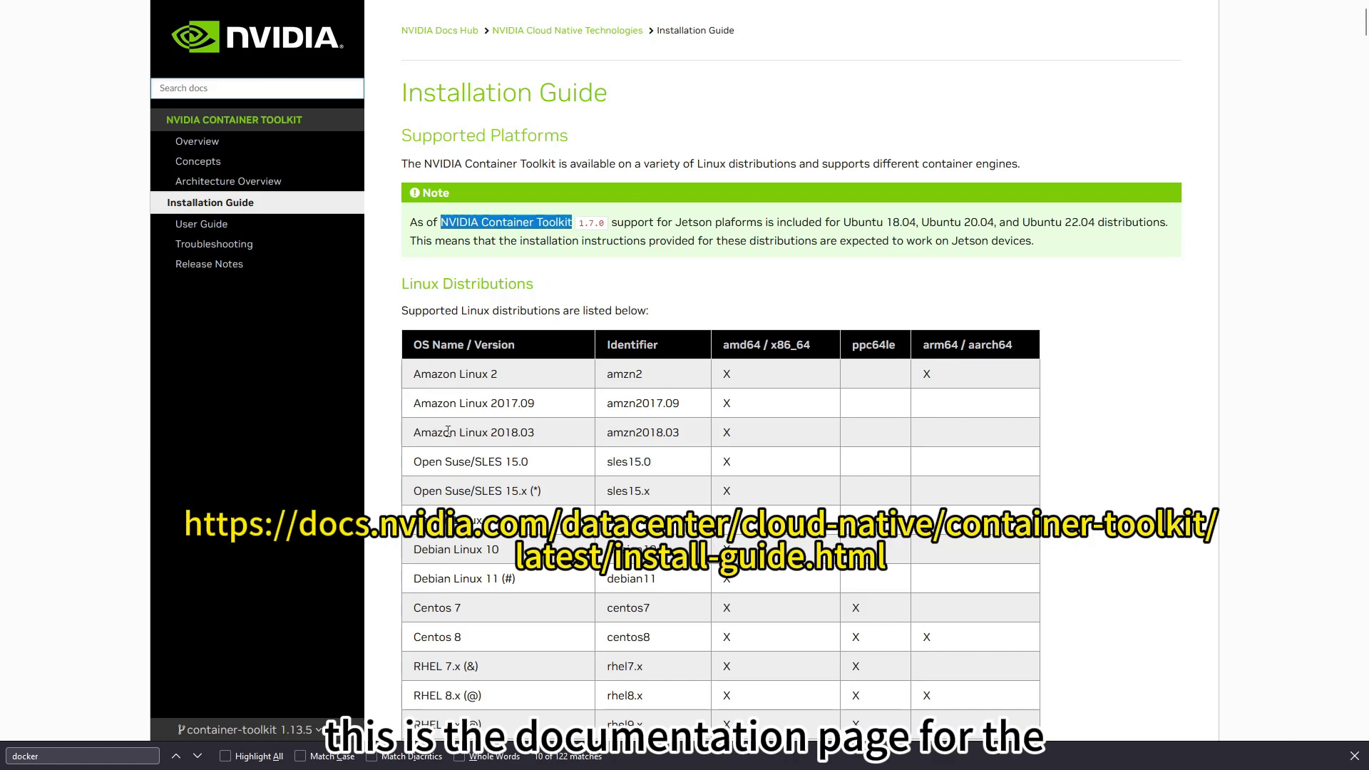
pyautogui.scroll(-2, 448, 431)
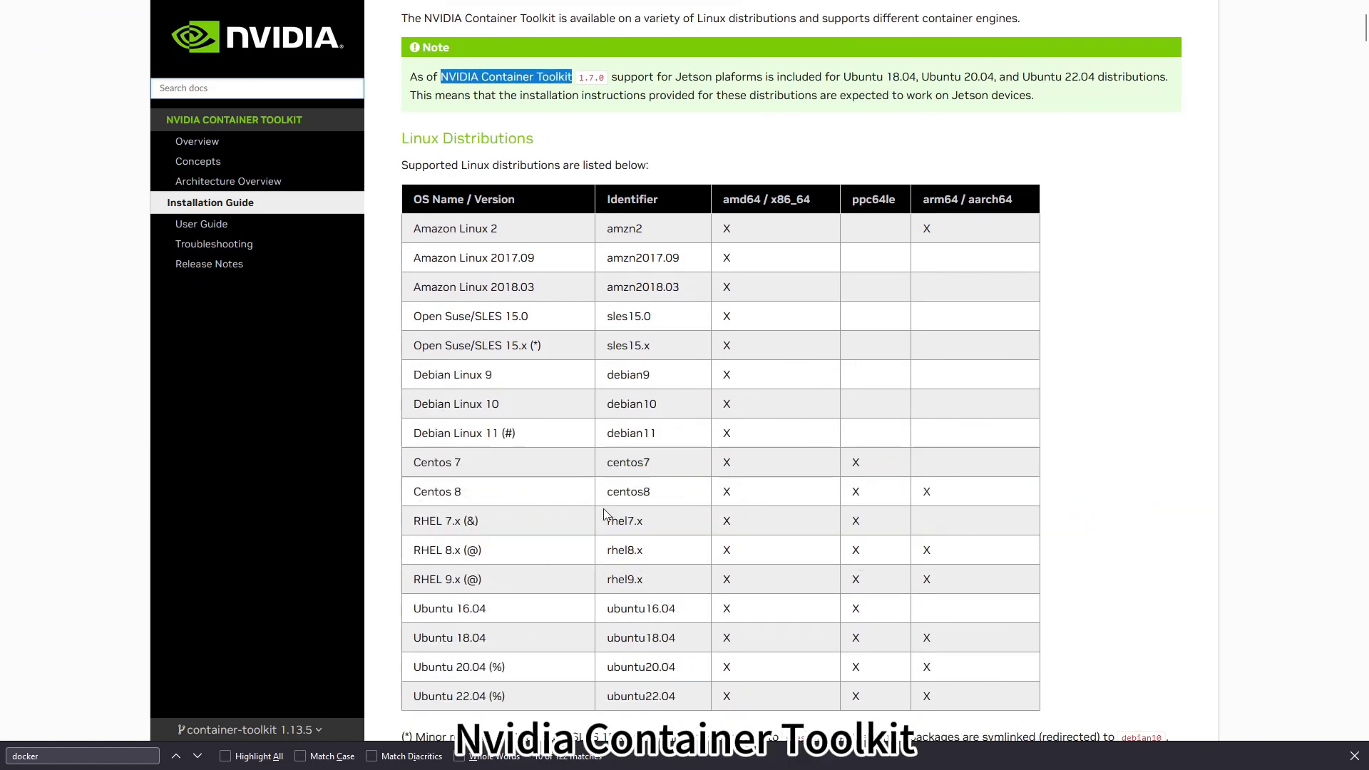
pyautogui.scroll(-3, 604, 514)
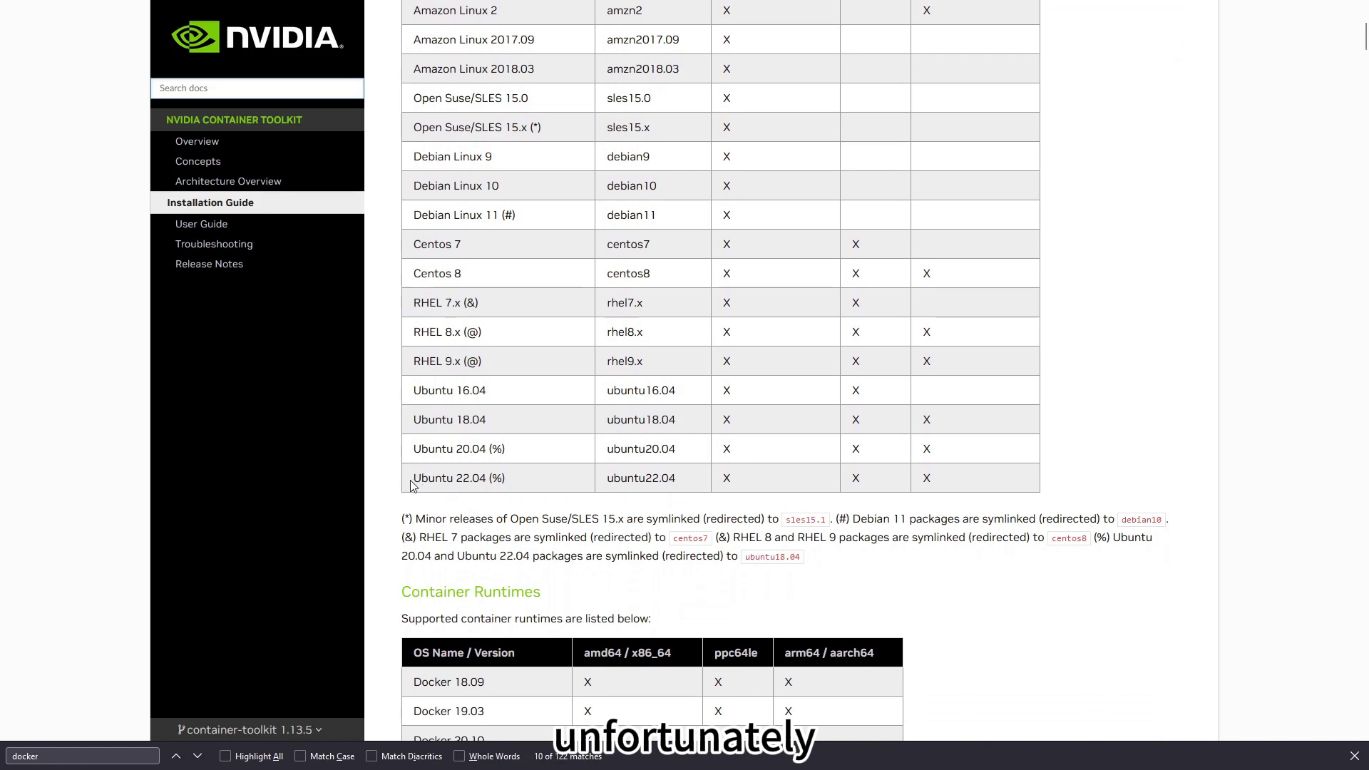
pyautogui.moveTo(412, 484); pyautogui.dragTo(955, 466)
# Scroll past the Linux Distributions and Container Runtimes tables down to Prerequisites.
pyautogui.scroll(-3, 827, 469)
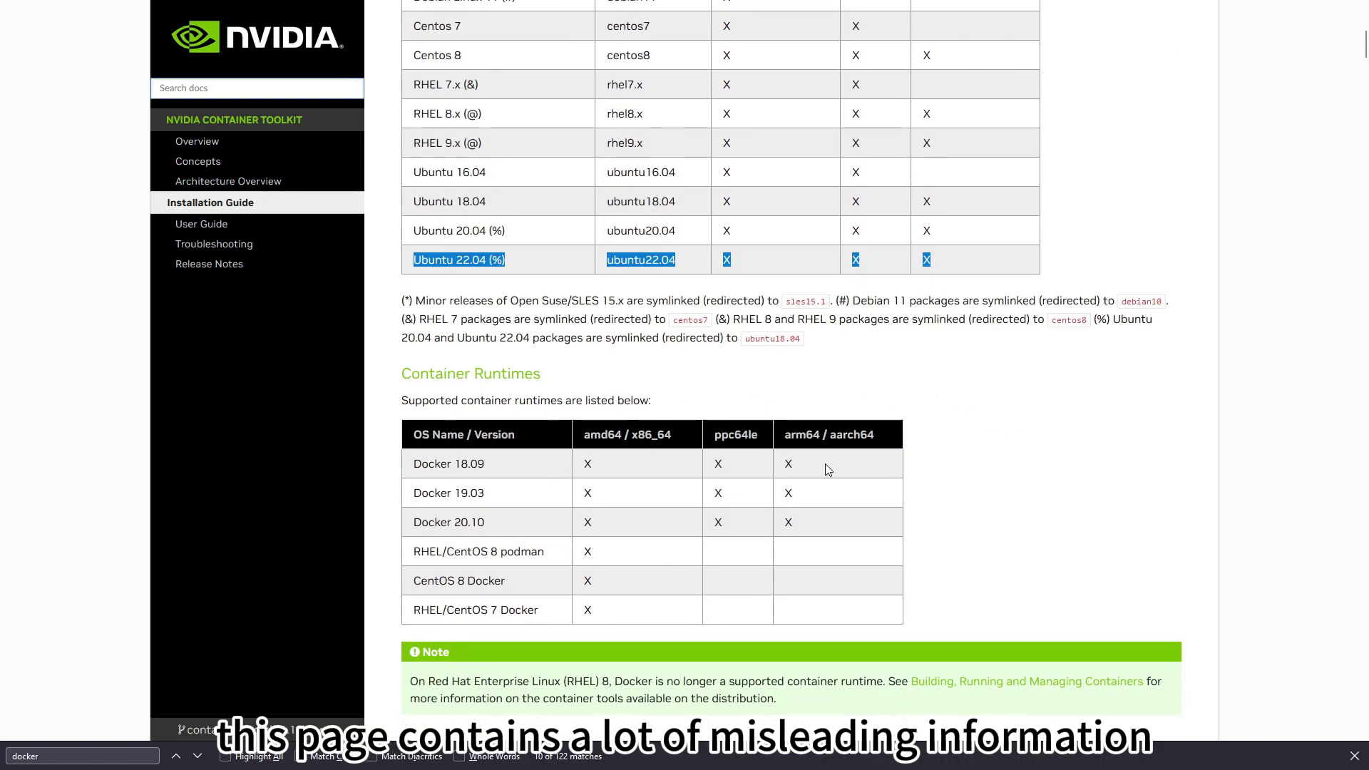
pyautogui.scroll(-2, 824, 464)
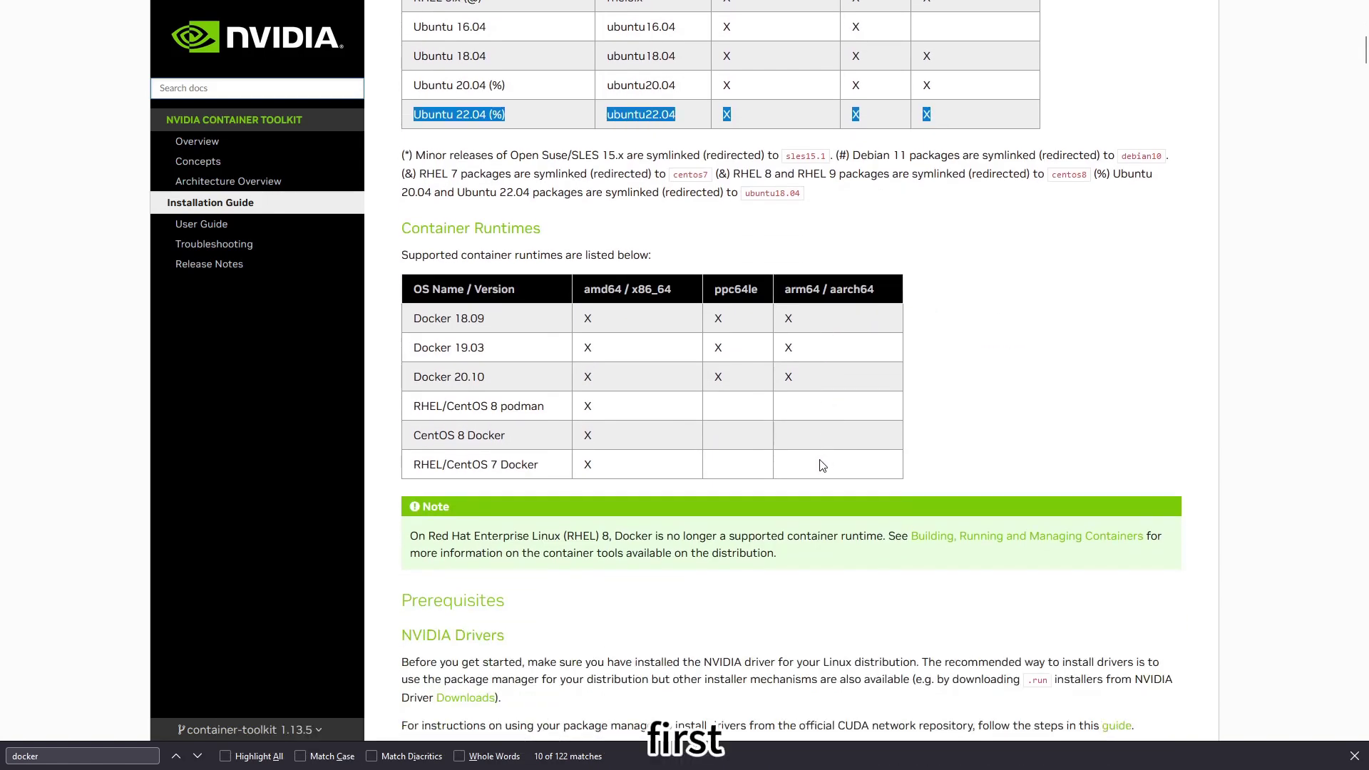
pyautogui.scroll(-1, 822, 465)
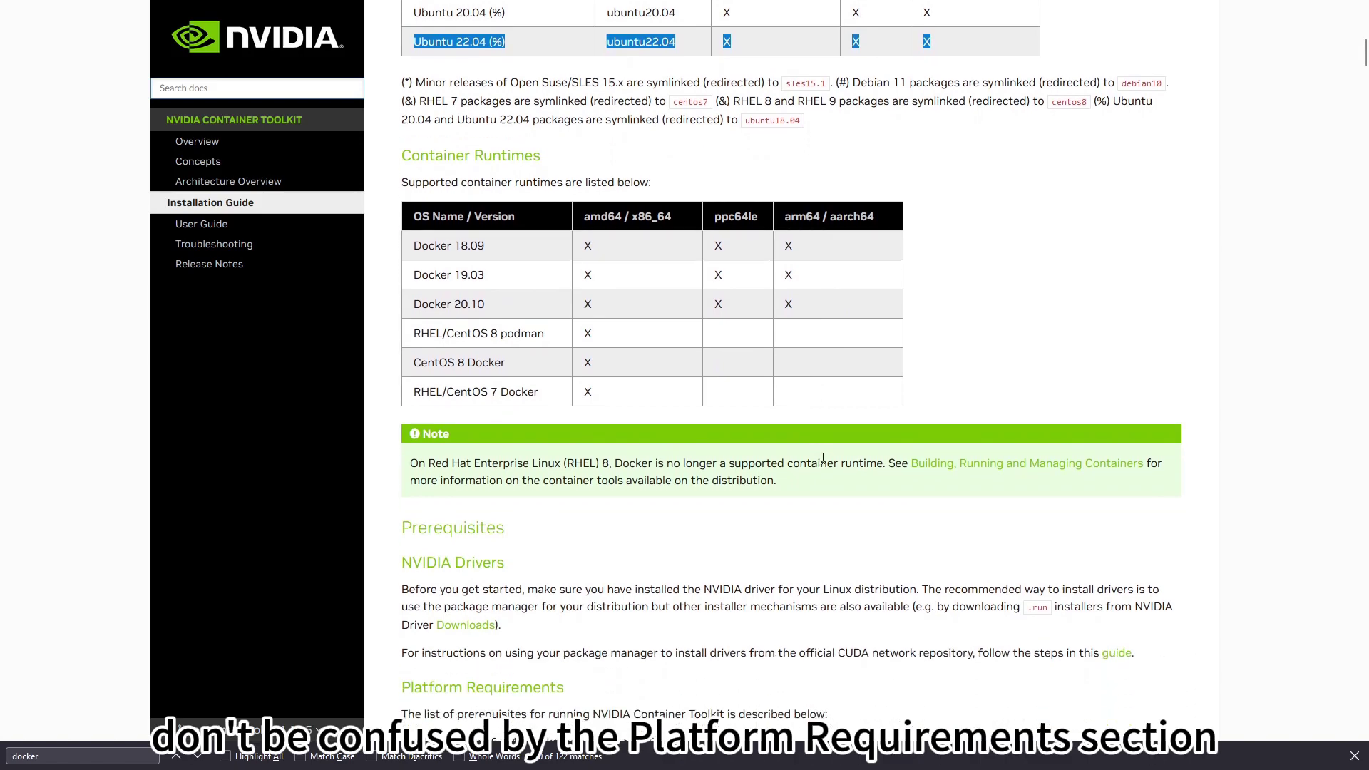
pyautogui.scroll(-2, 823, 458)
pyautogui.moveTo(404, 387); pyautogui.dragTo(513, 385)
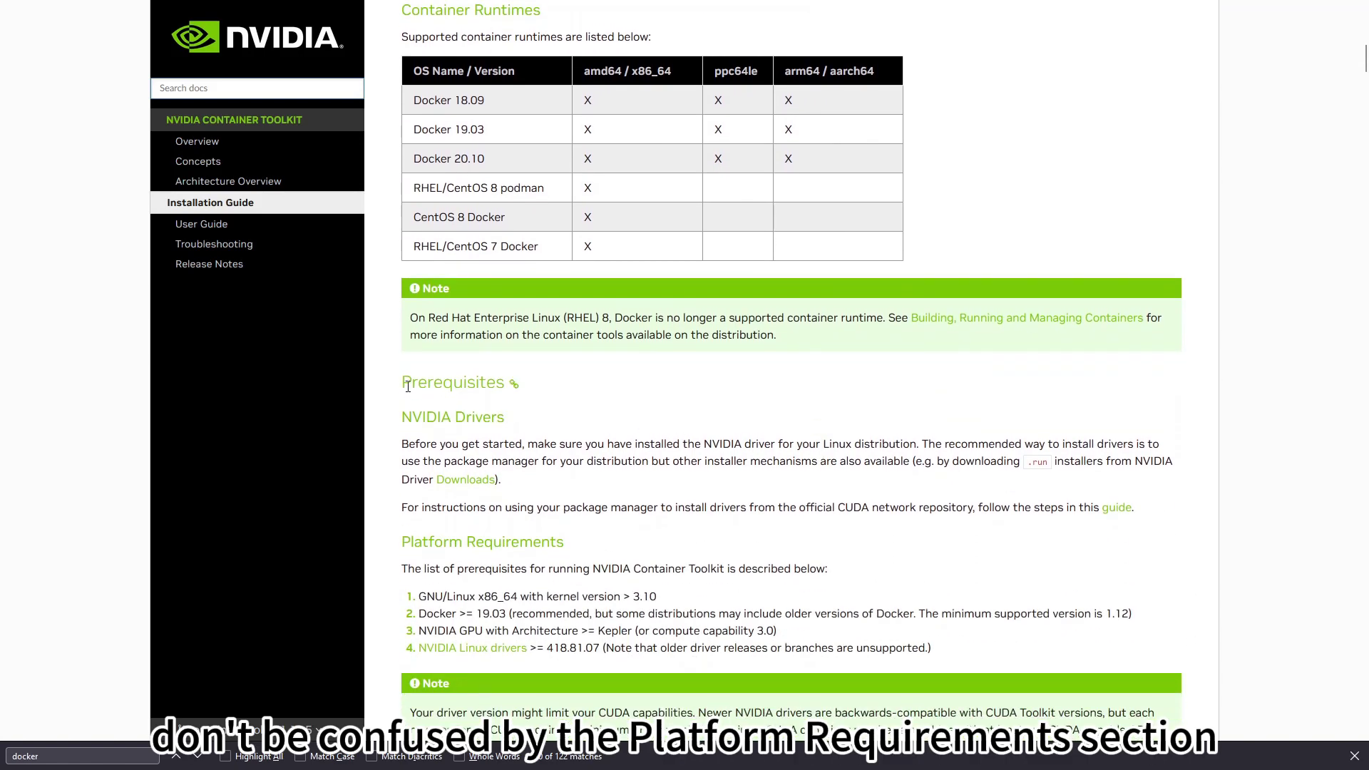
pyautogui.scroll(-4, 520, 386)
pyautogui.moveTo(418, 411); pyautogui.dragTo(745, 412)
pyautogui.scroll(-2, 756, 455)
pyautogui.click(492, 296)
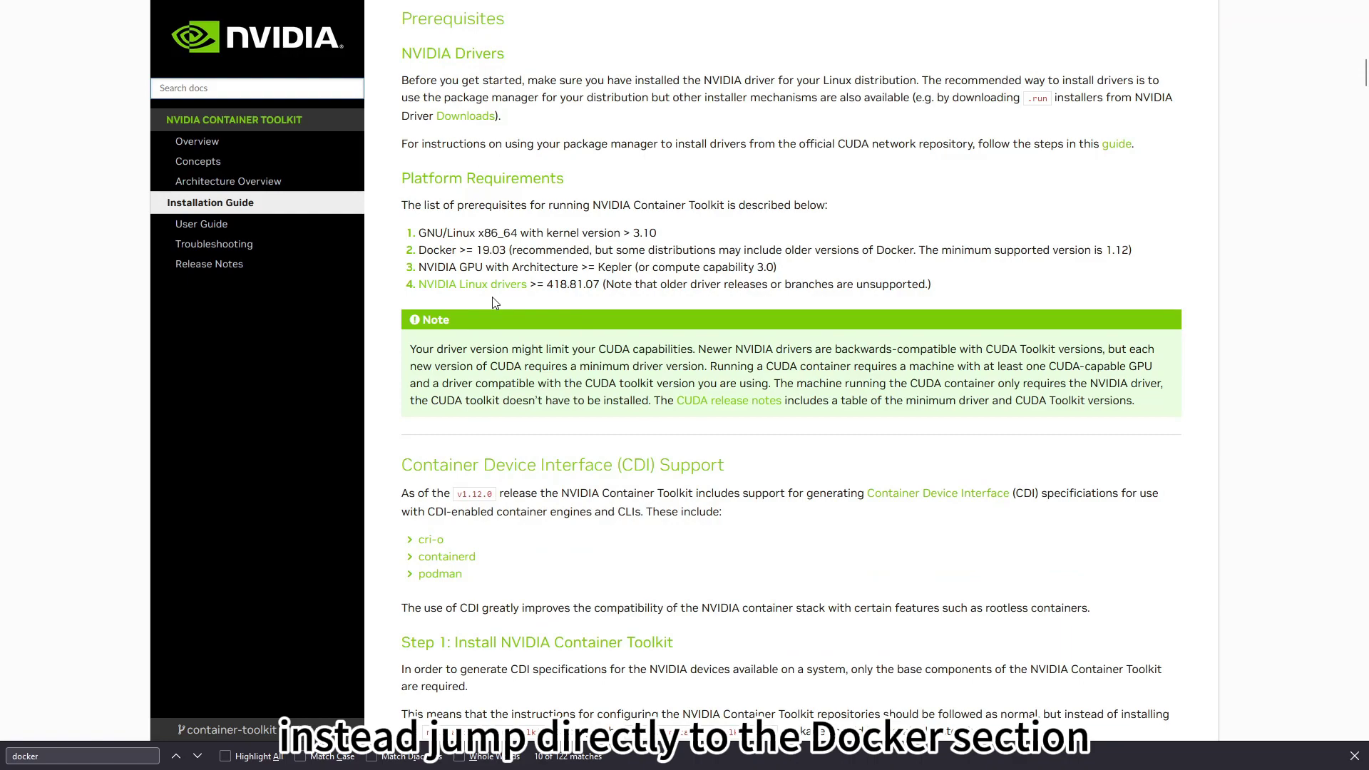
# Select the two-line Docker install script and the GPG-key repository setup commands.
pyautogui.scroll(-10, 492, 297)
pyautogui.scroll(-10, 514, 582)
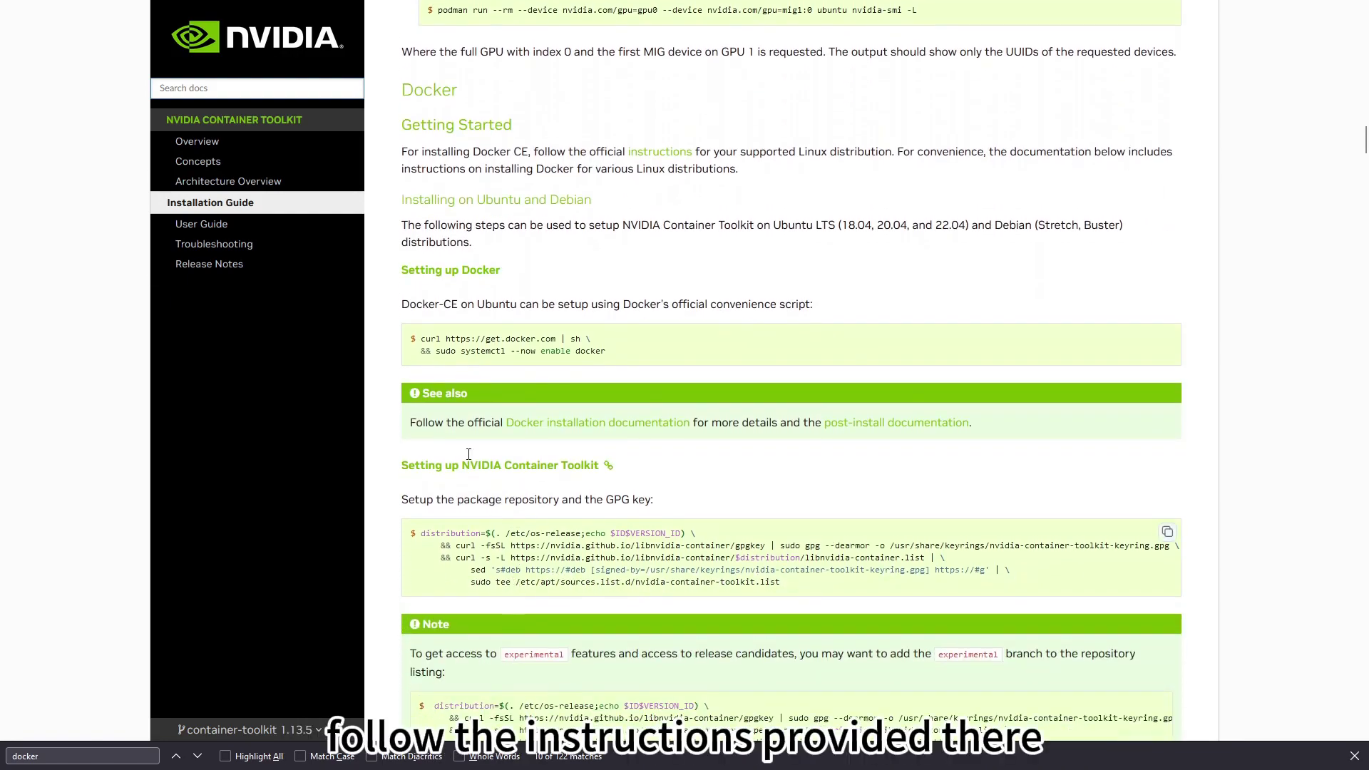
pyautogui.moveTo(418, 340); pyautogui.dragTo(612, 356)
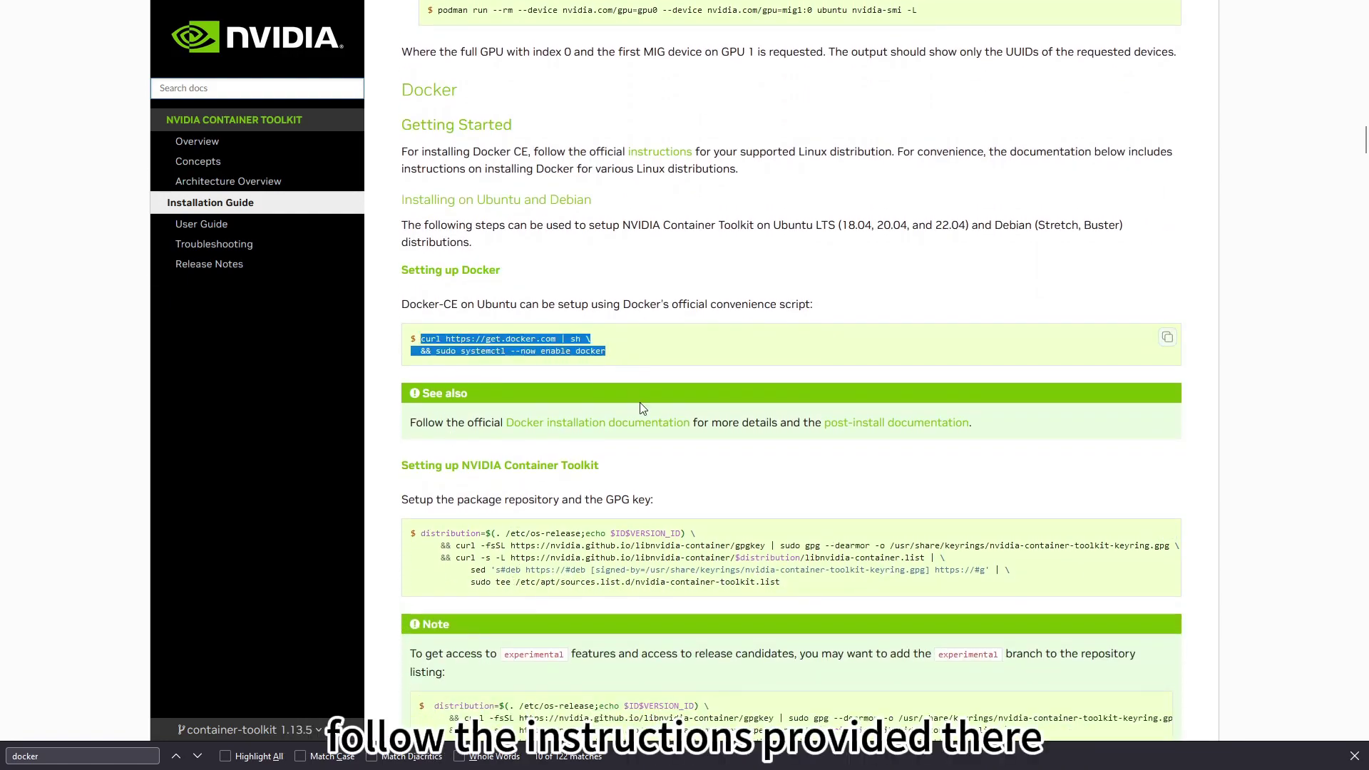
pyautogui.click(646, 343)
pyautogui.scroll(-2, 626, 426)
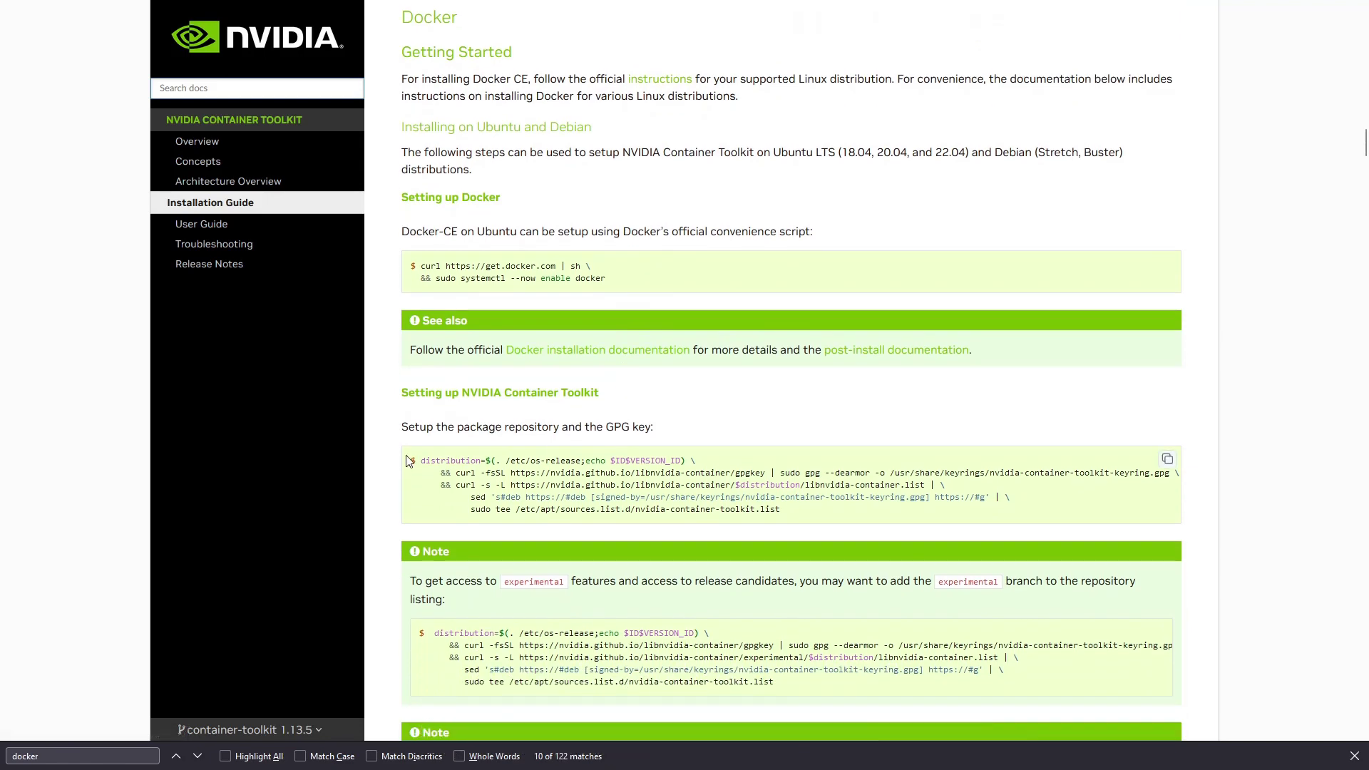
pyautogui.moveTo(421, 461); pyautogui.dragTo(807, 528)
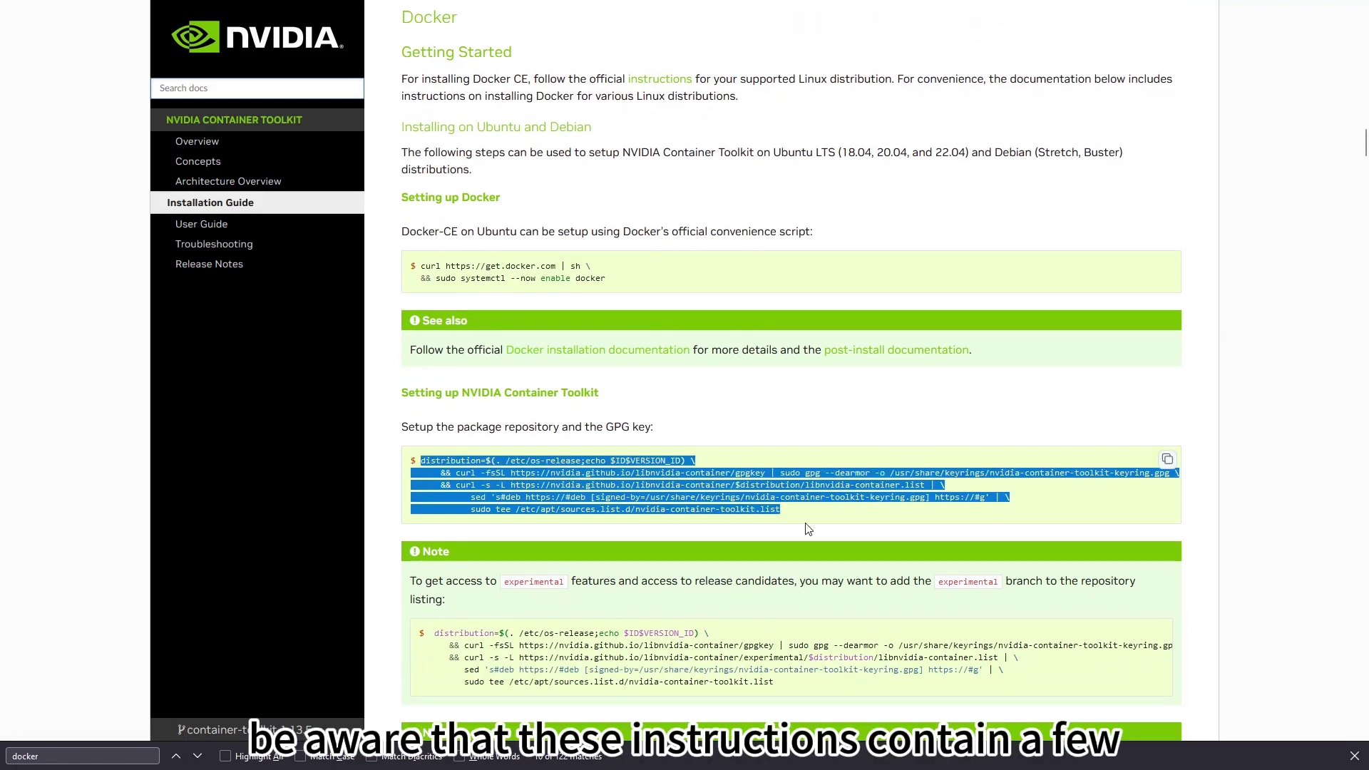
pyautogui.scroll(-2, 756, 495)
pyautogui.moveTo(433, 560); pyautogui.dragTo(805, 617)
pyautogui.scroll(-2, 802, 617)
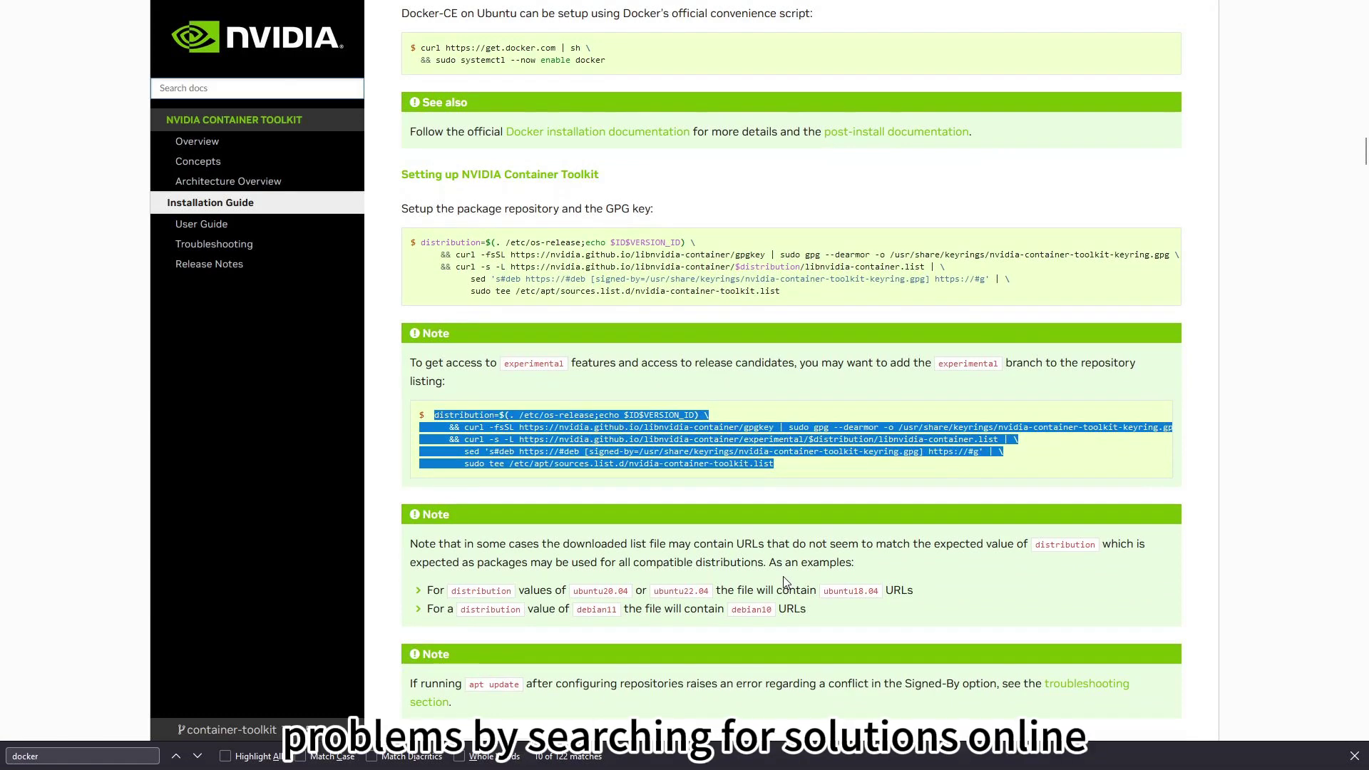
pyautogui.scroll(-3, 785, 583)
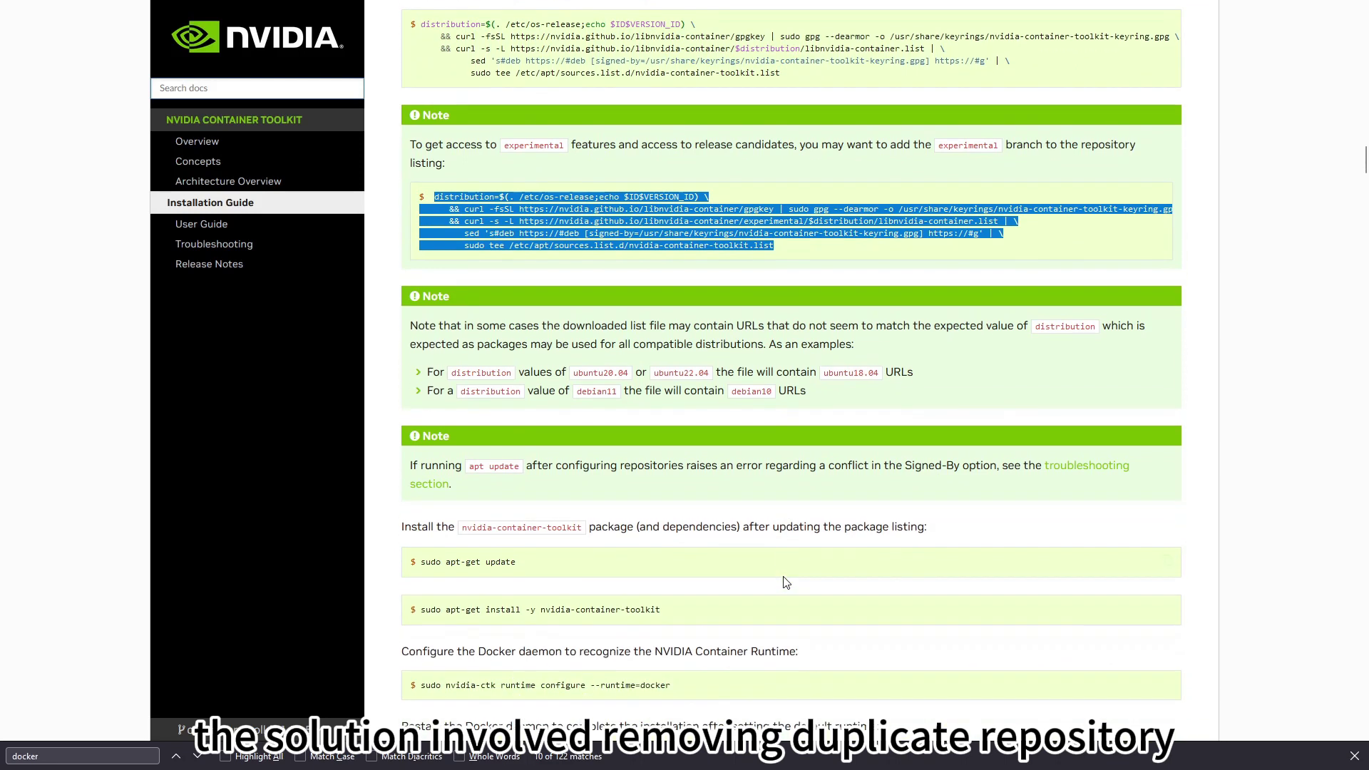
pyautogui.click(782, 581)
# Select the nvidia-container-toolkit install, nvidia-ctk runtime configure and Docker restart commands.
pyautogui.scroll(-2, 779, 580)
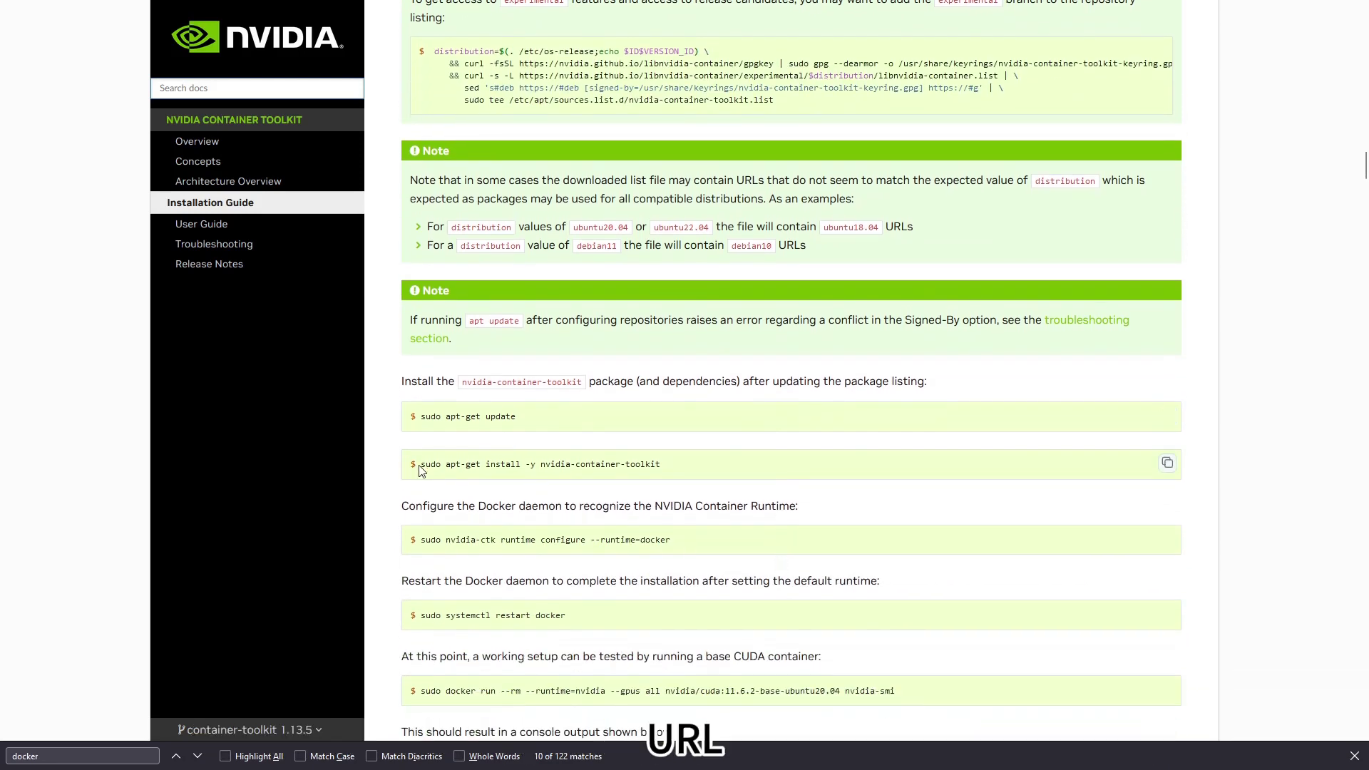
pyautogui.moveTo(421, 468); pyautogui.dragTo(683, 471)
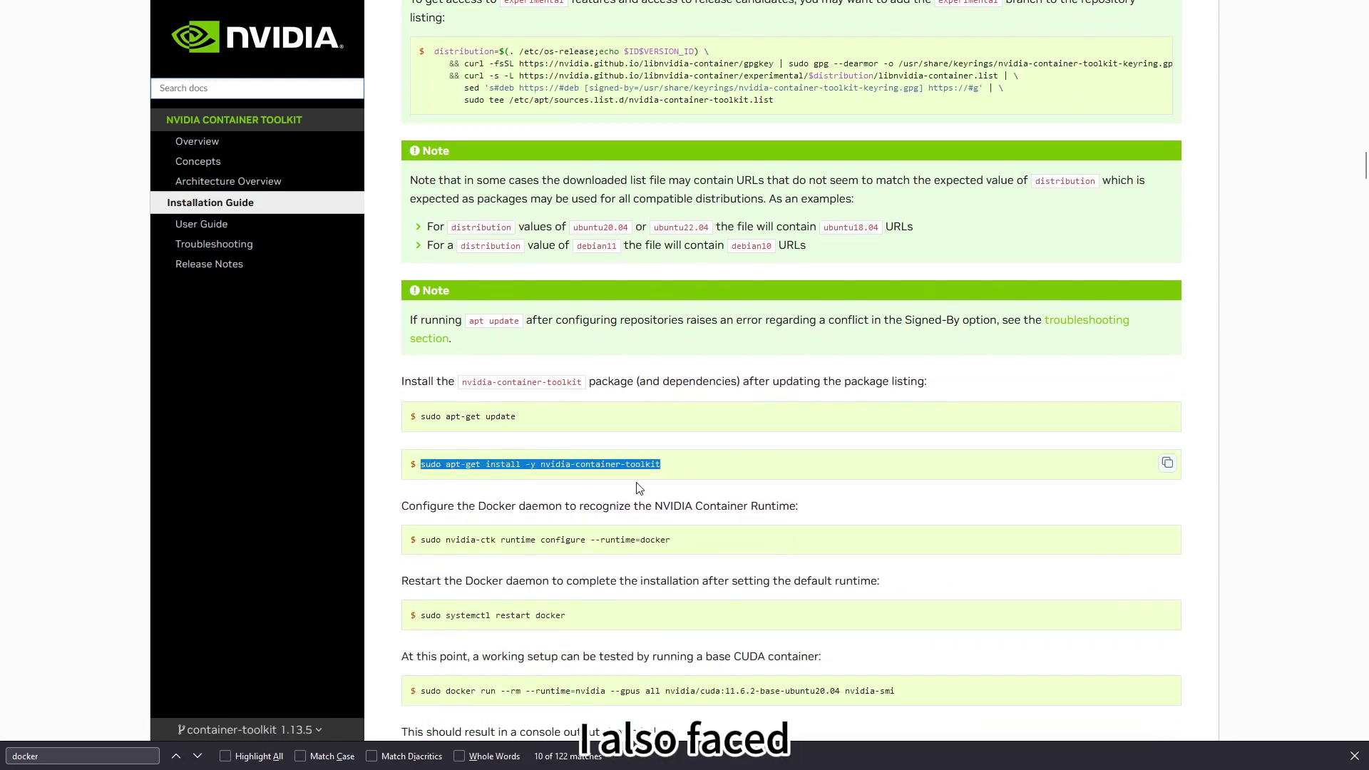
pyautogui.moveTo(417, 541); pyautogui.dragTo(698, 543)
pyautogui.scroll(-2, 700, 544)
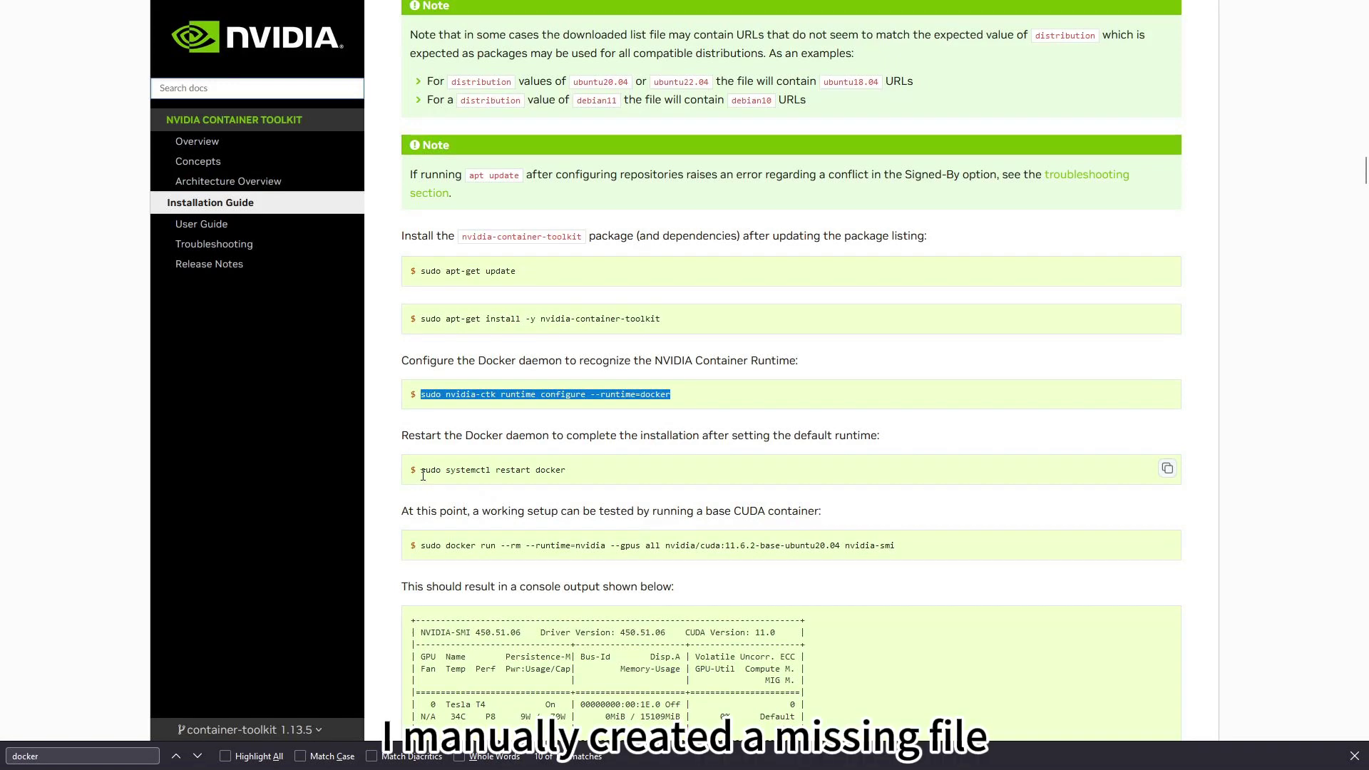
pyautogui.moveTo(423, 475); pyautogui.dragTo(594, 475)
pyautogui.scroll(-2, 638, 512)
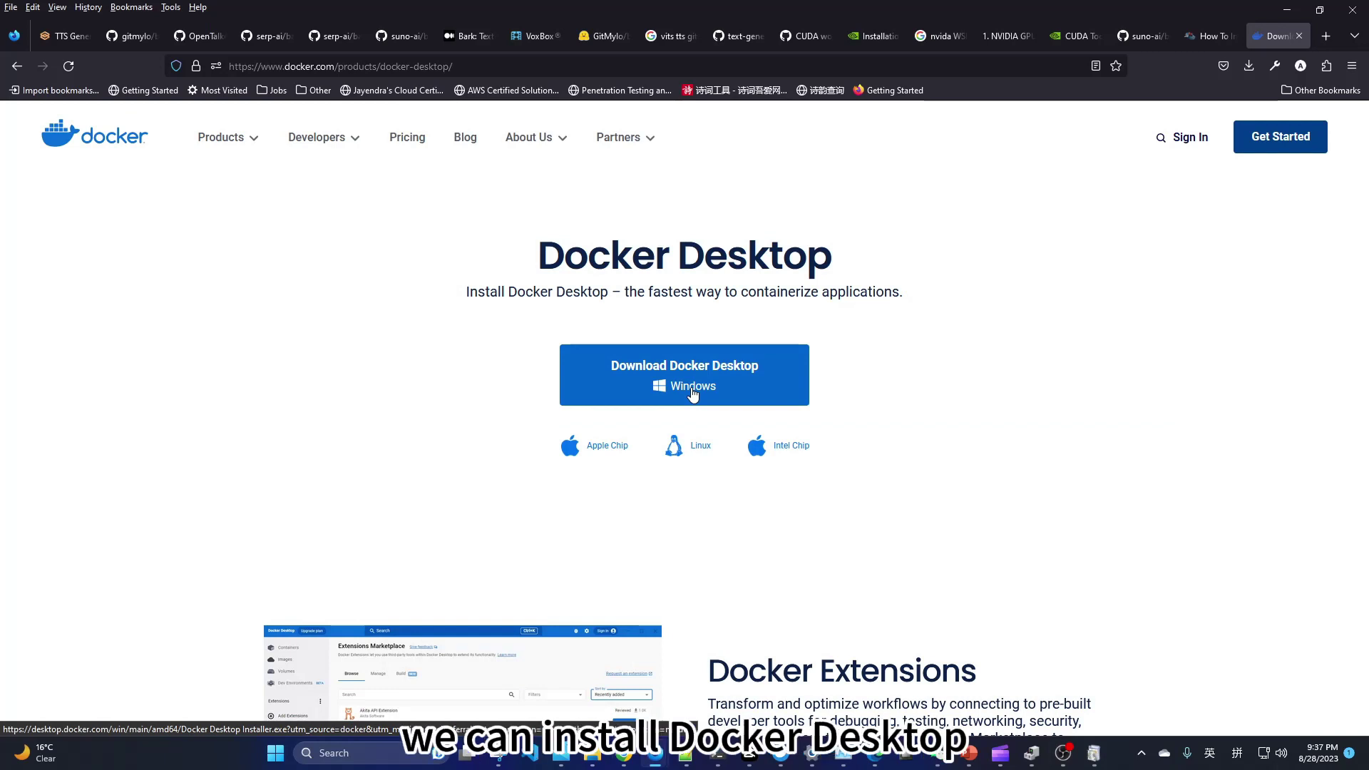
# Switch Firefox to full screen and download the Docker Desktop installer for Windows.
pyautogui.press('F11')
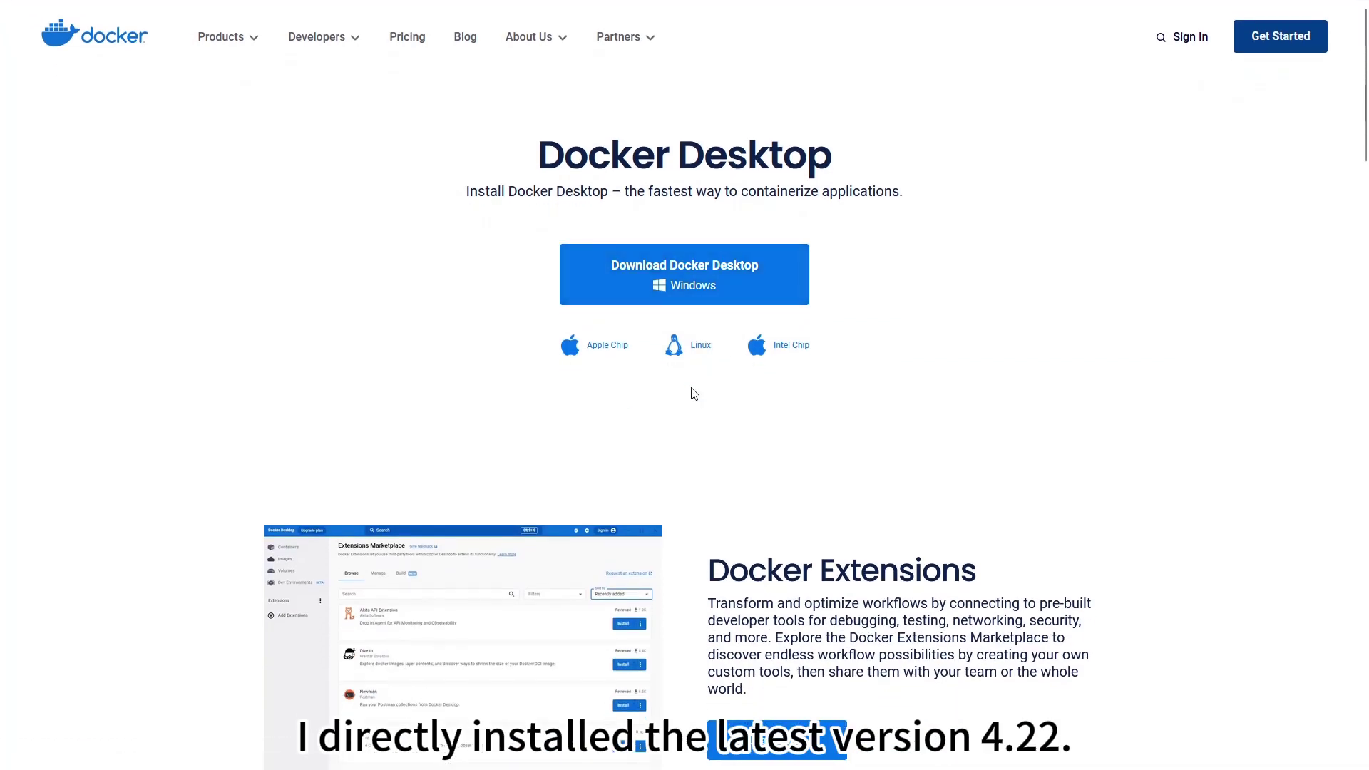
pyautogui.click(706, 272)
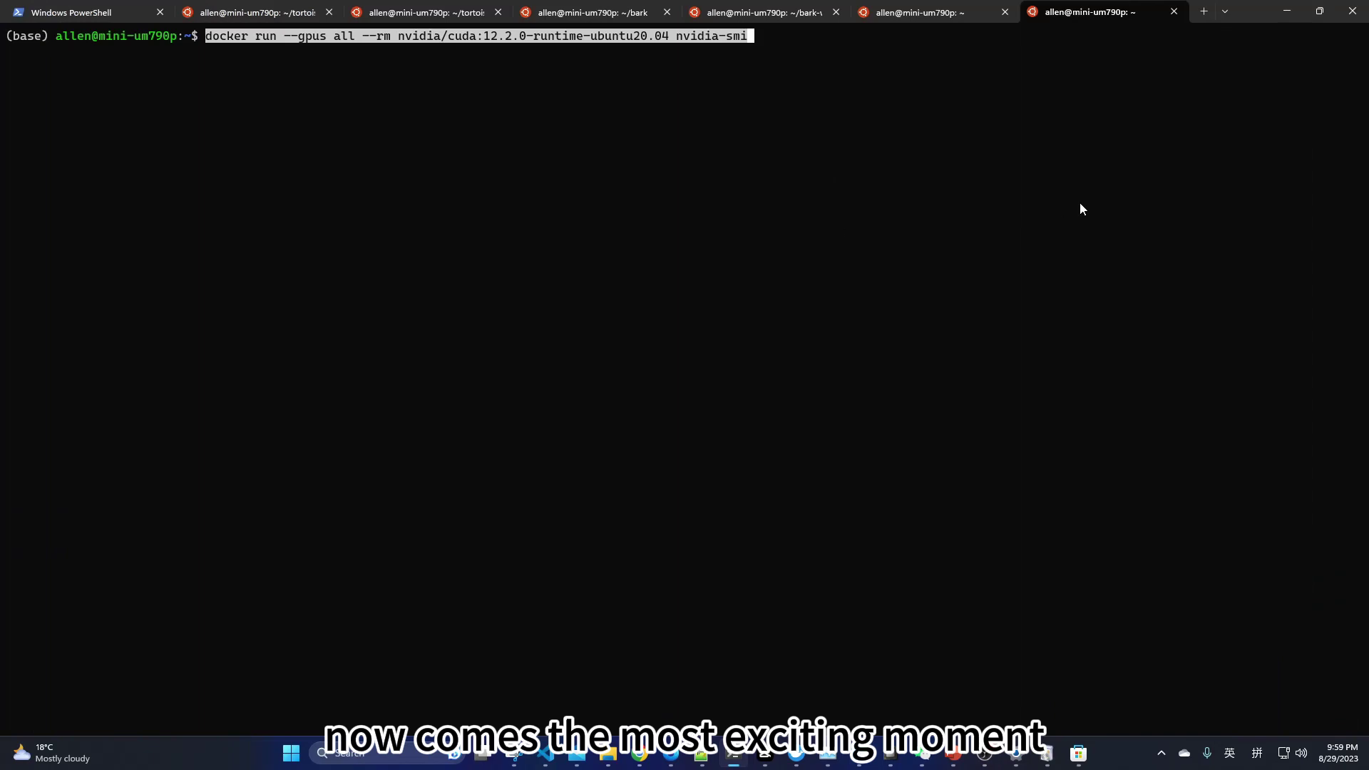
# Run docker run --gpus all --rm nvidia/cuda:12.2.0-runtime-ubuntu20.04 nvidia-smi to print the GPU table.
pyautogui.press('Return')
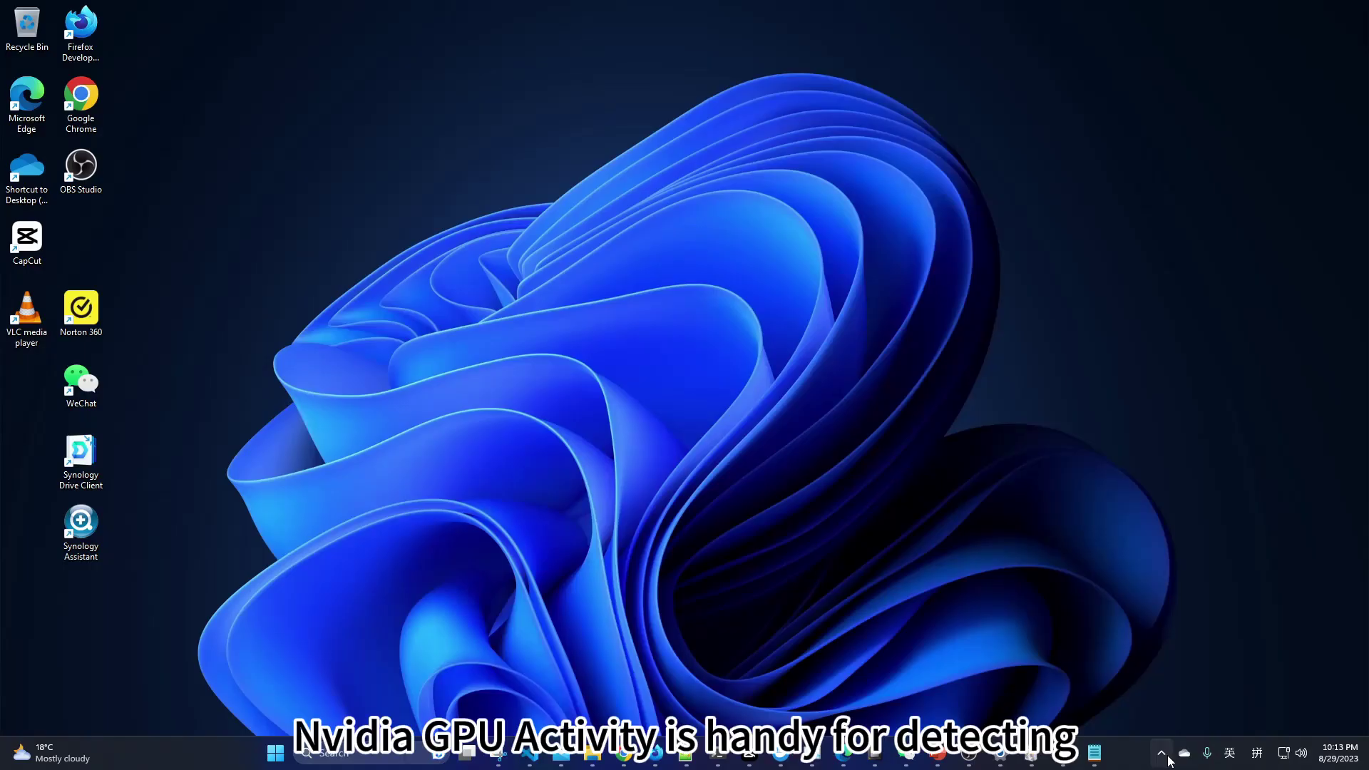
# Show the NVIDIA GPU Activity panel for the GeForce RTX 3060 from the taskbar tray.
pyautogui.click(1161, 753)
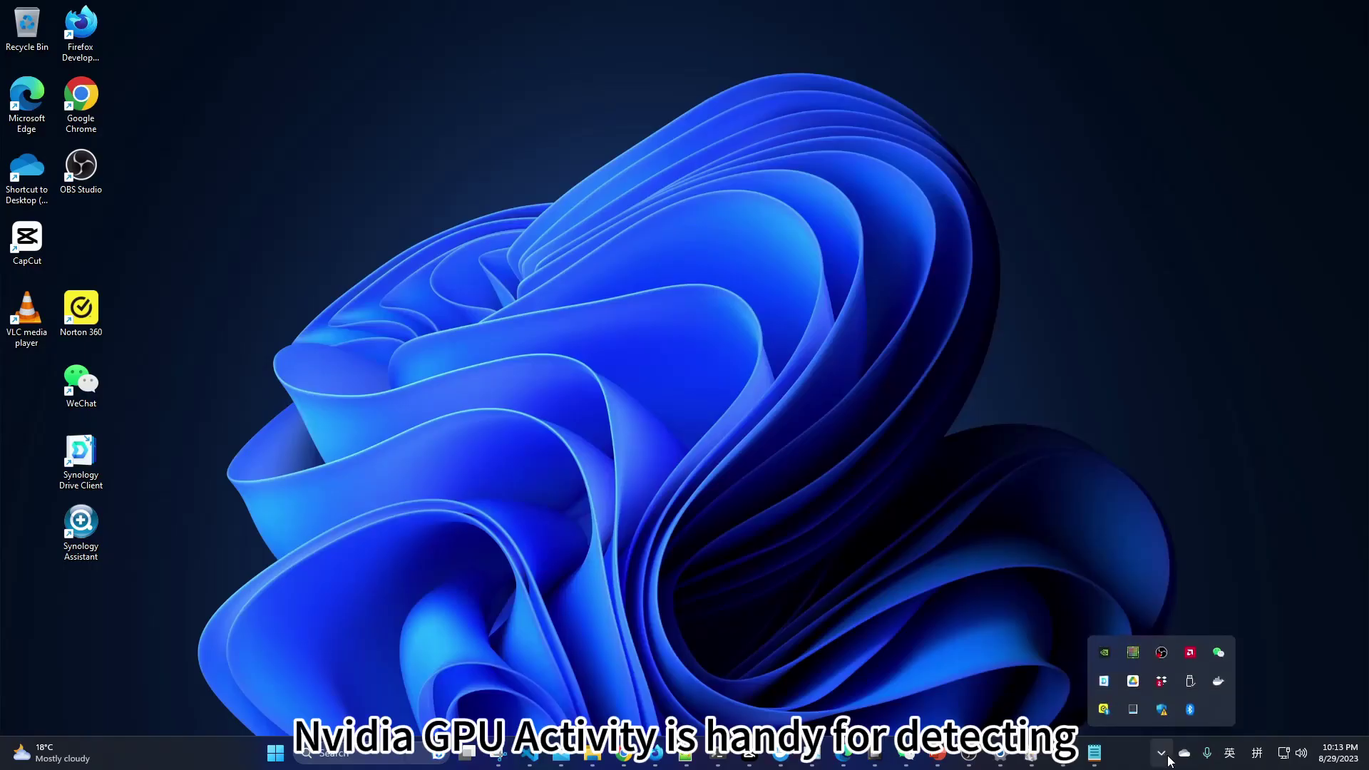
pyautogui.click(1134, 653)
pyautogui.click(1141, 559)
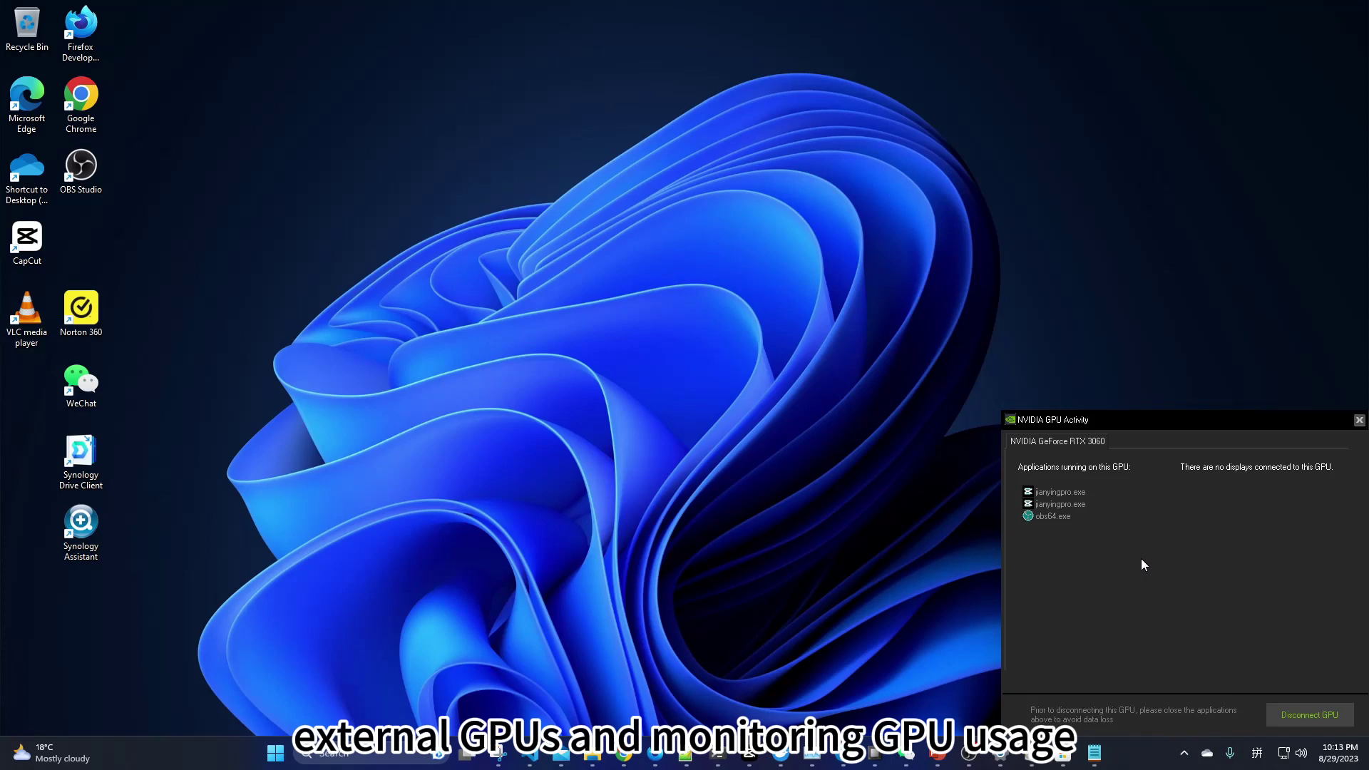